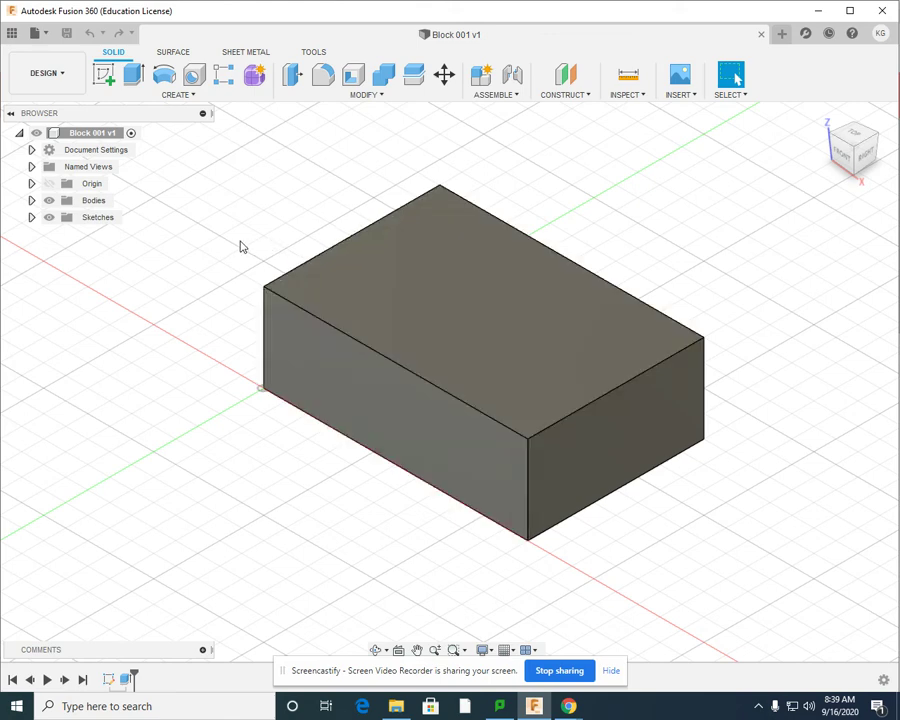
Create a new design and close the Block 001 v1 document.
left_click(45, 34)
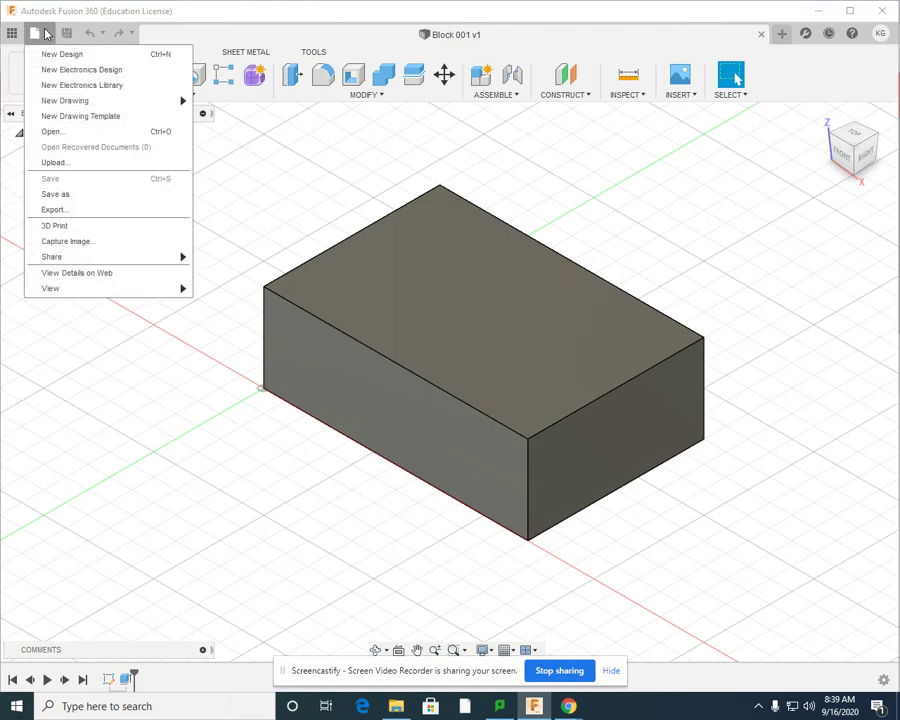
left_click(62, 55)
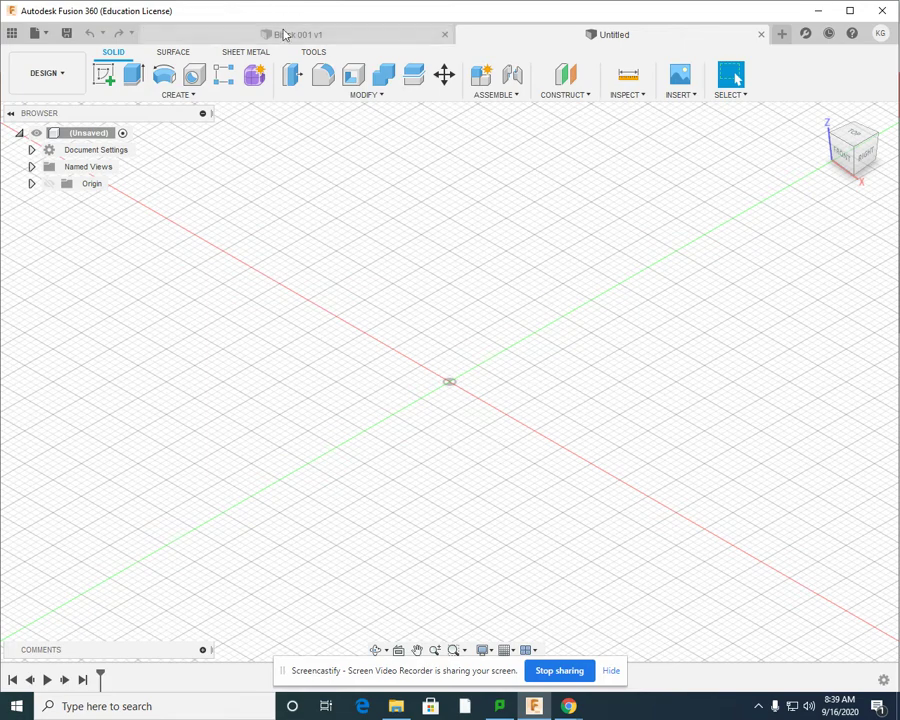
left_click(446, 37)
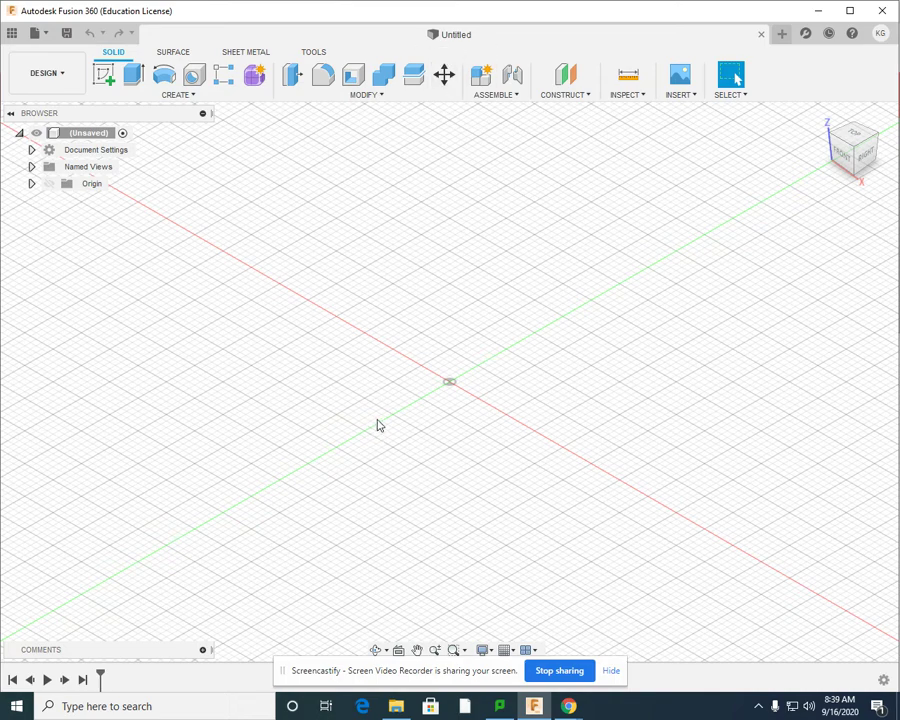
Save the new design as Block 009 in the MY COURSE FILES location.
left_click(42, 34)
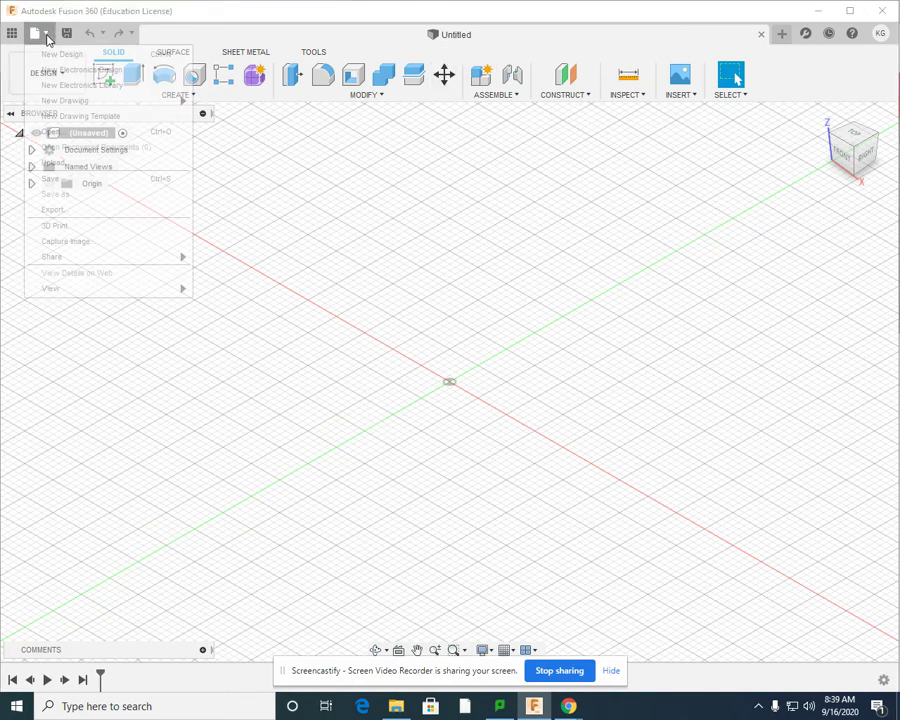
left_click(58, 179)
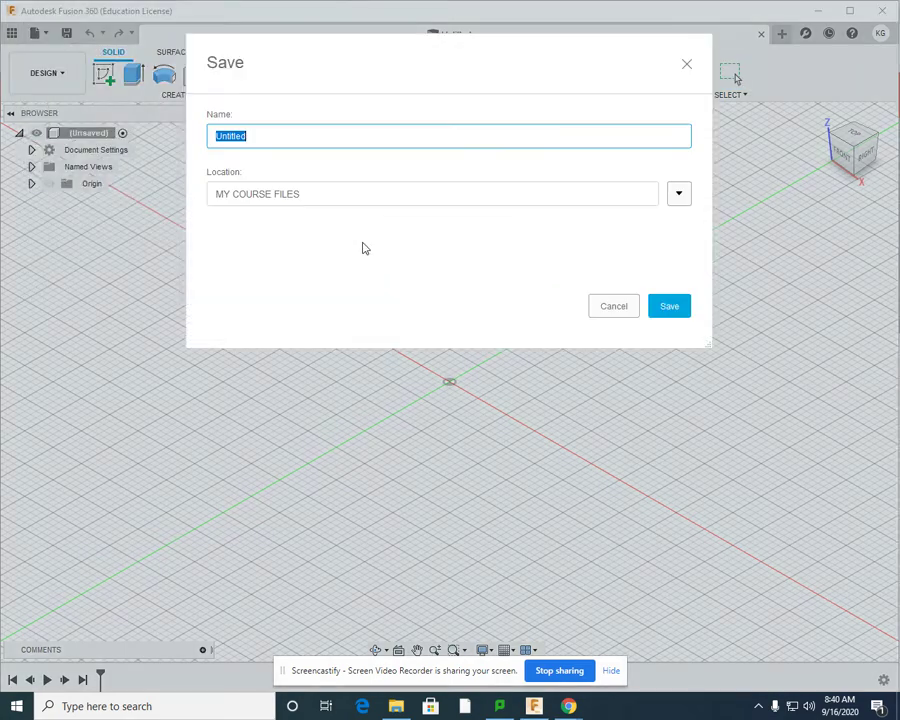
type("Block 009")
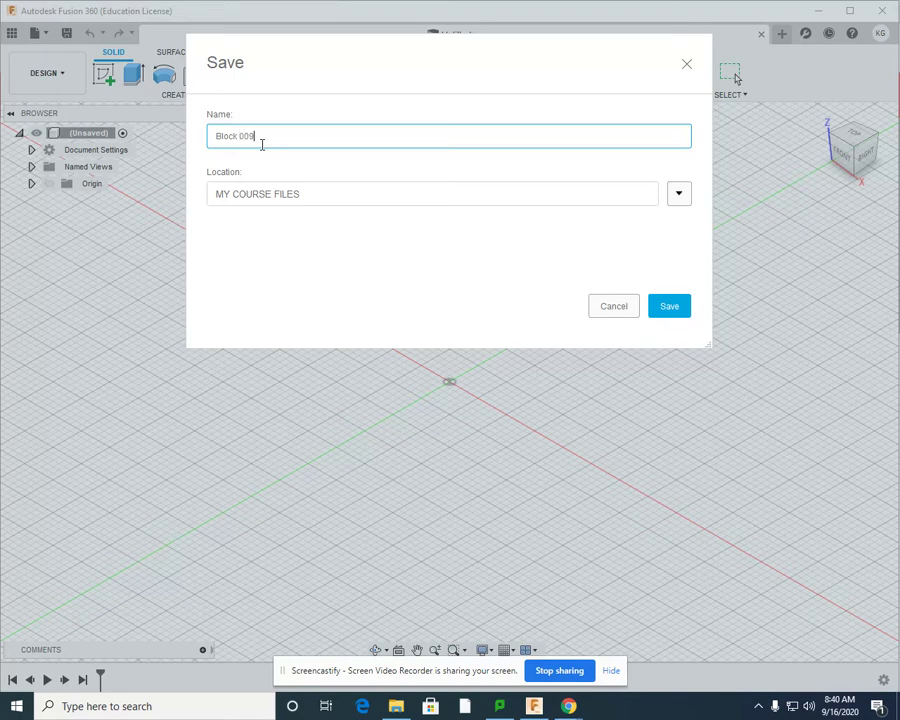
left_click(682, 307)
Start a sketch on the front XZ plane and draw a horizontal base line about 4.6 in long from the origin.
left_click(104, 73)
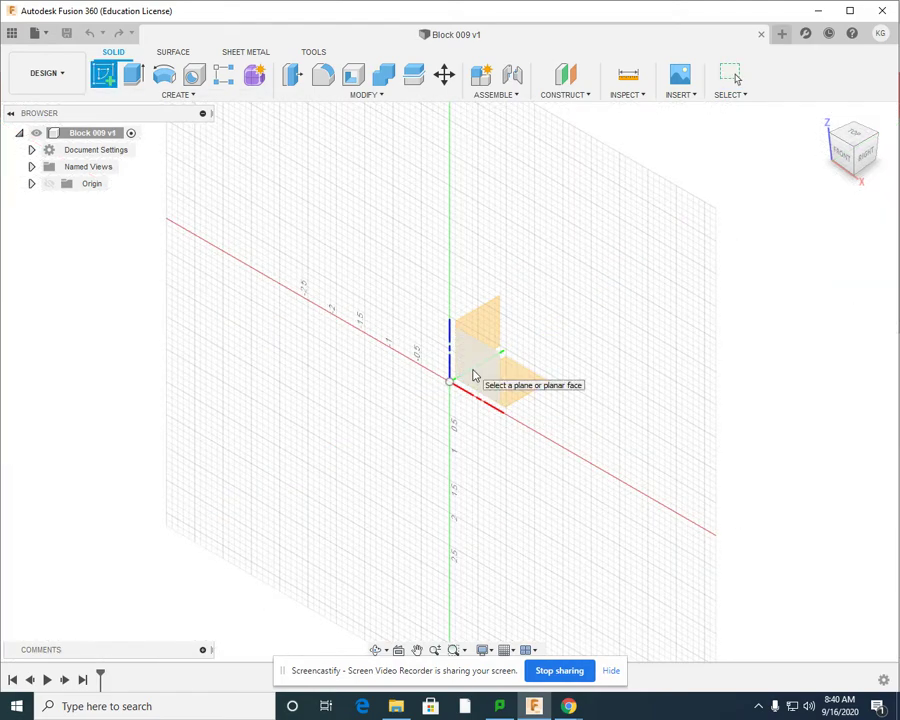
left_click(474, 374)
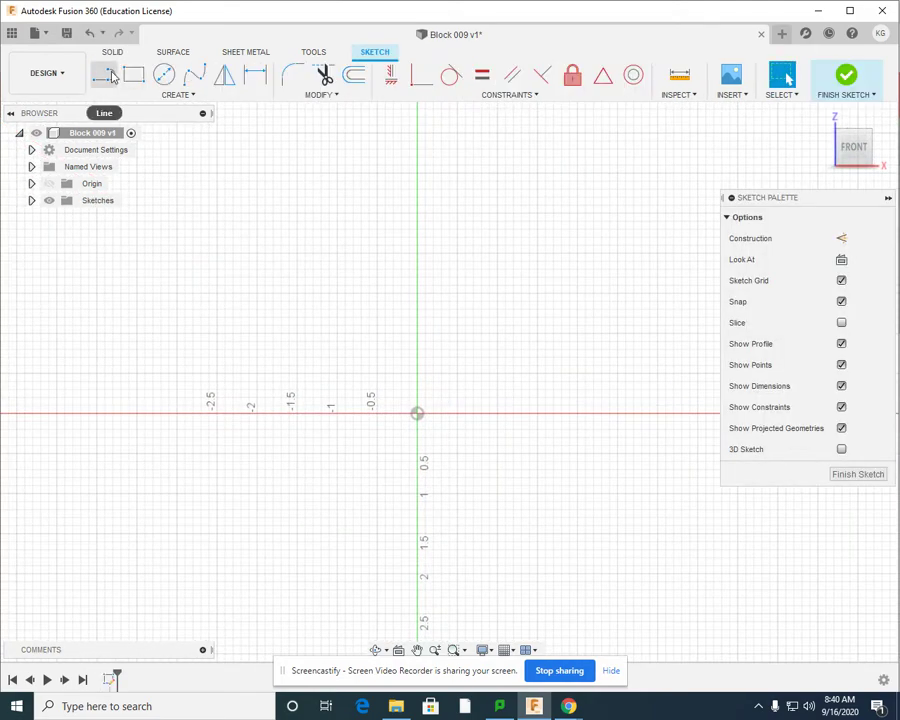
left_click(110, 77)
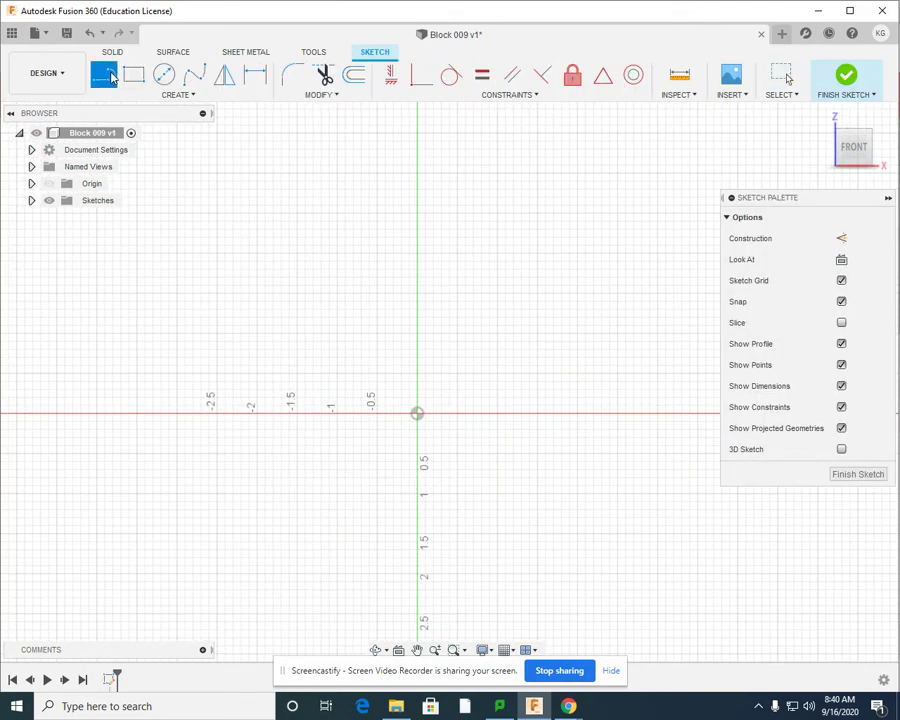
left_click(418, 414)
middle_click_drag(540, 466, 355, 488)
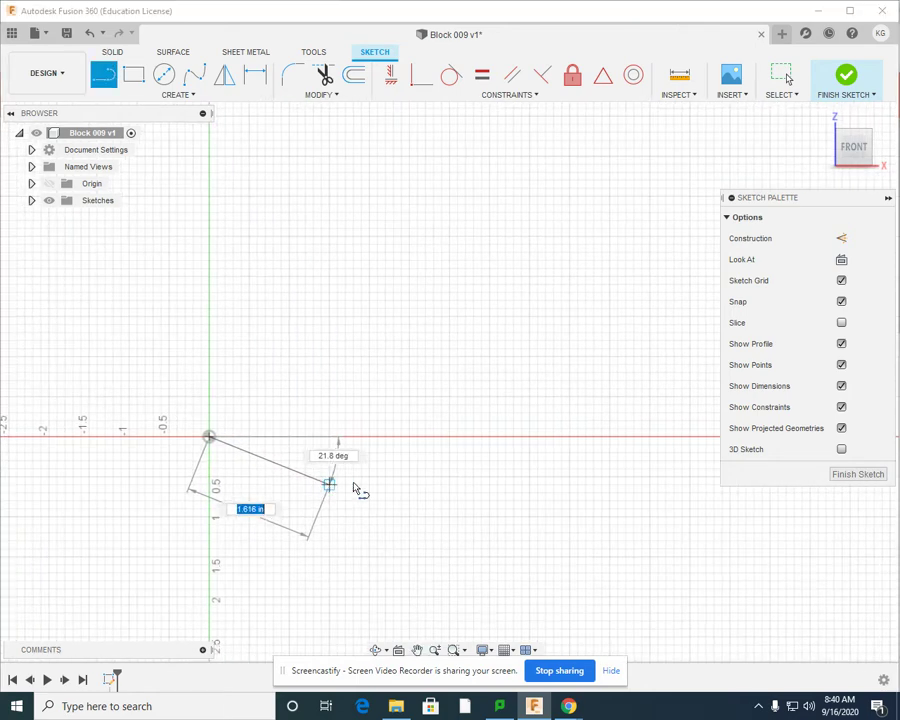
left_click(577, 436)
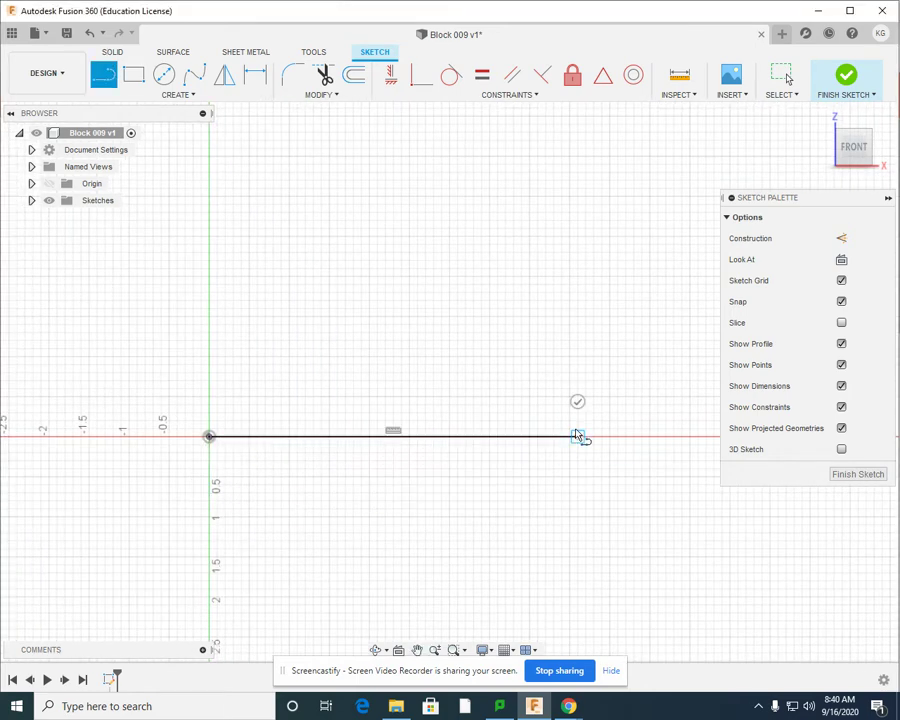
Complete the closed three-step staircase profile back to the origin with risers about 0.8 in high, and finish the sketch.
left_click(577, 372)
left_click(475, 372)
left_click(474, 309)
left_click(364, 308)
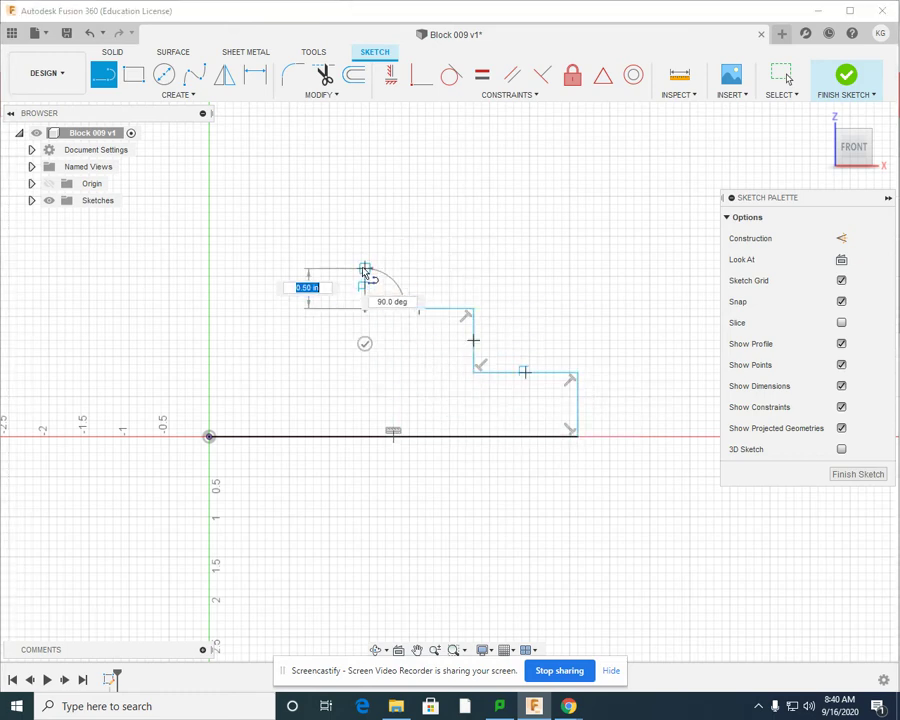
left_click(365, 244)
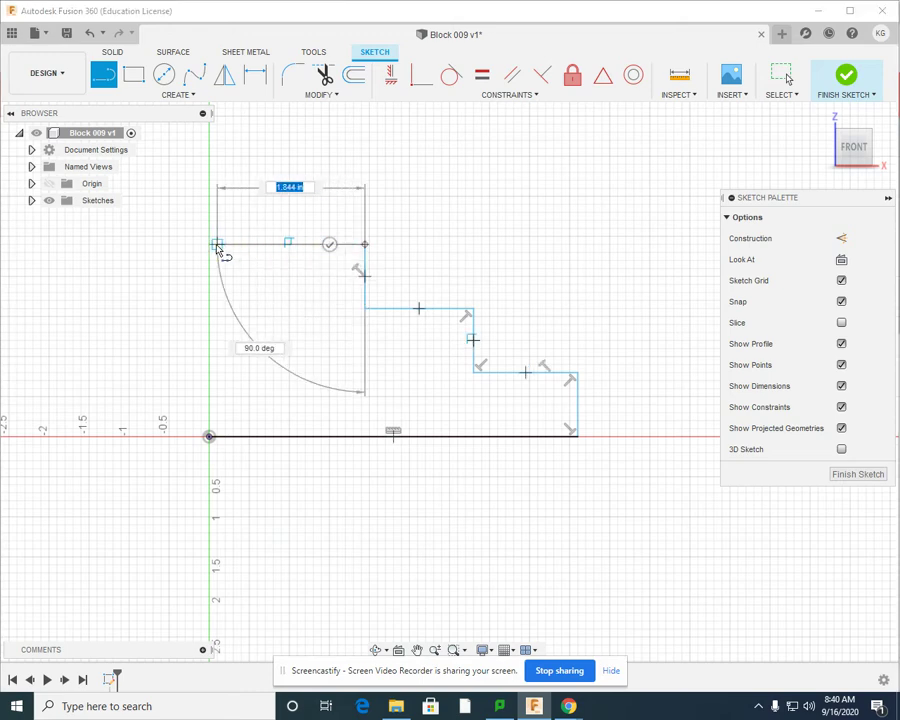
left_click(209, 244)
left_click(209, 436)
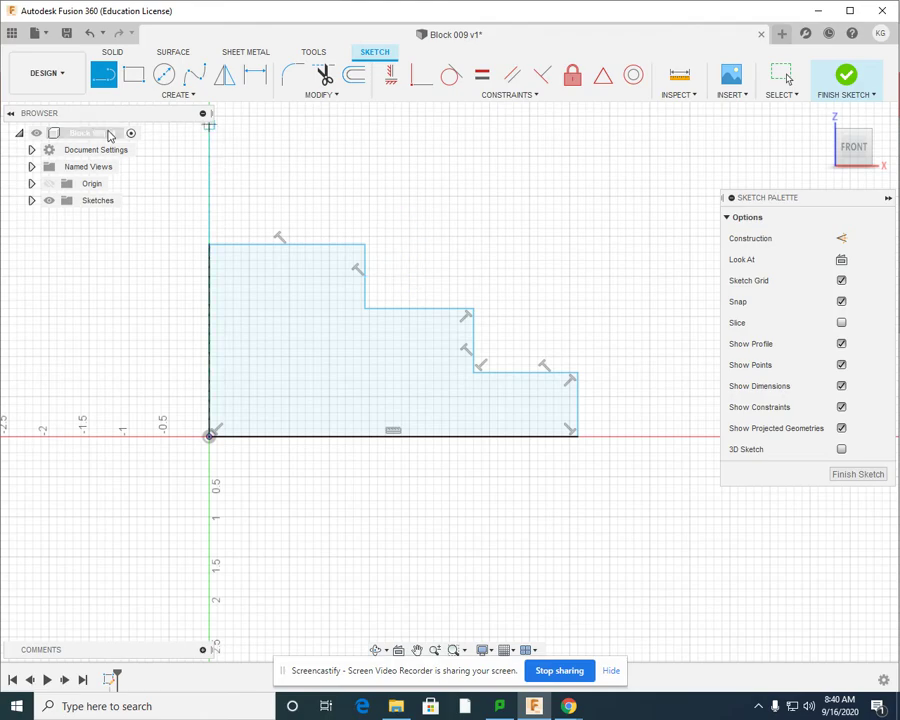
left_click(846, 76)
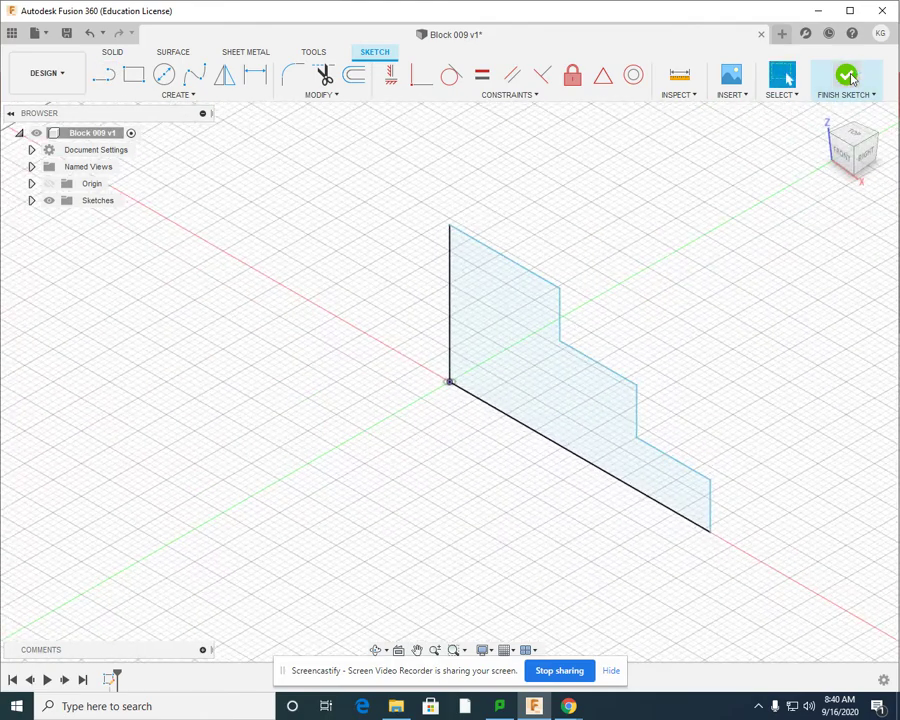
Reopen the staircase sketch for editing and dimension its base line to 3.25 in.
scroll(722, 449, "down", 3)
middle_click_drag(703, 437, 547, 432)
scroll(546, 430, "up", 3)
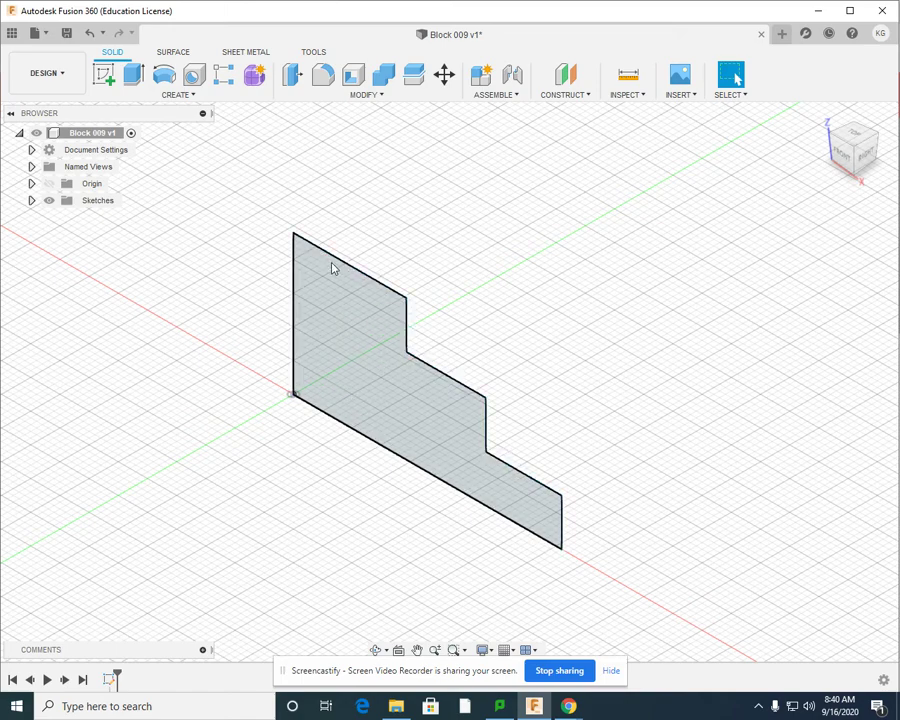
left_click(415, 374)
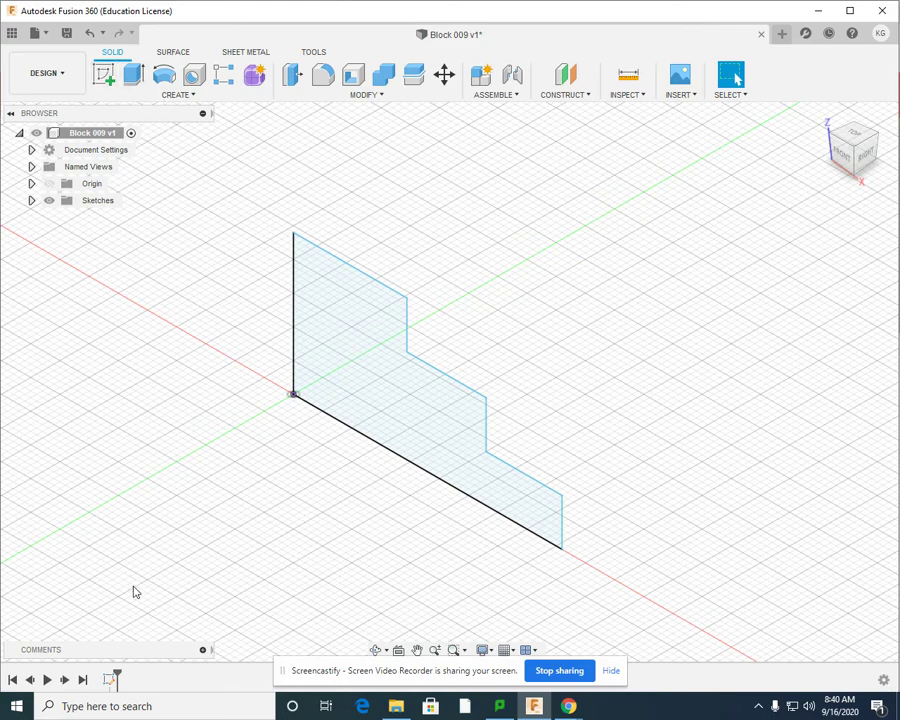
right_click(110, 679)
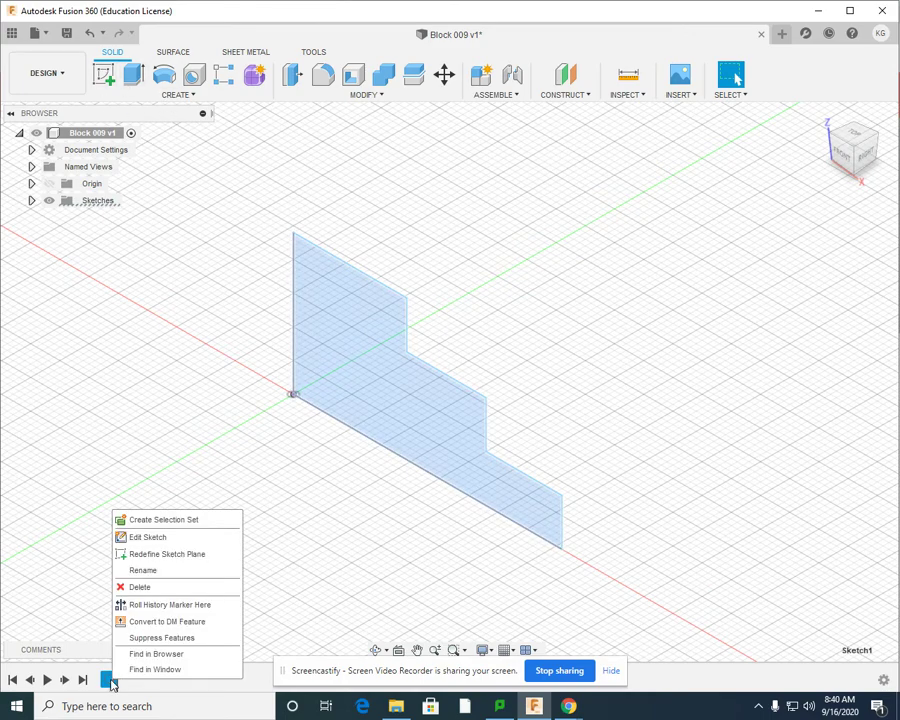
left_click(148, 538)
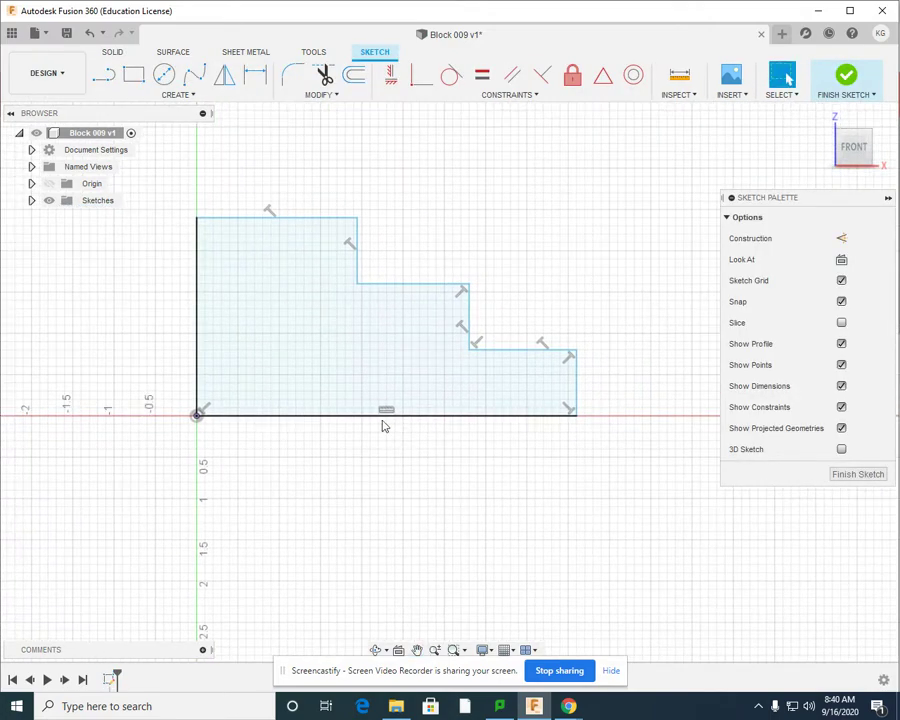
left_click(258, 78)
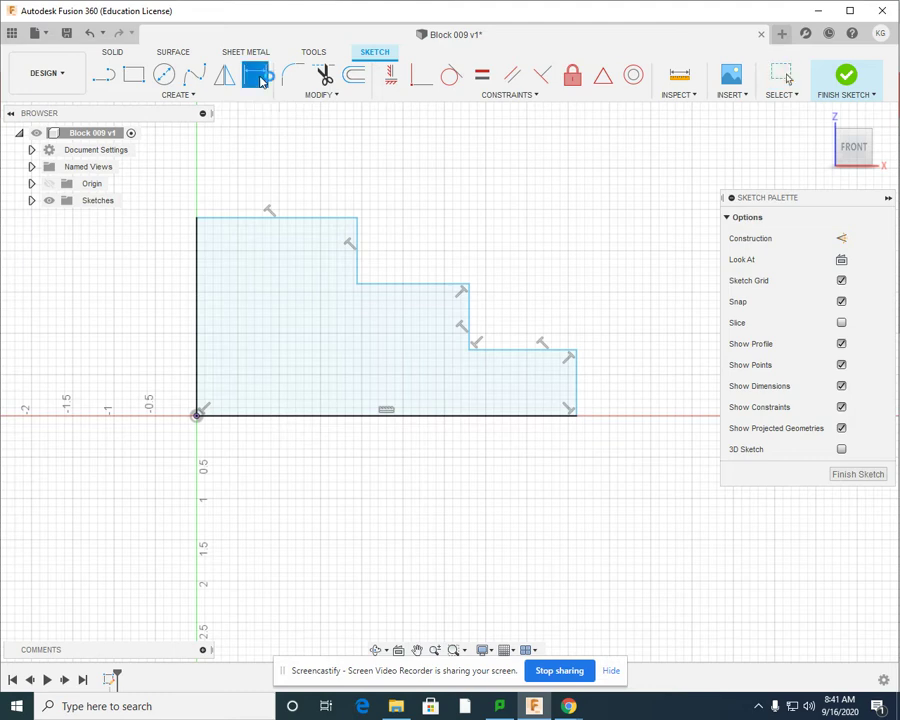
left_click(361, 415)
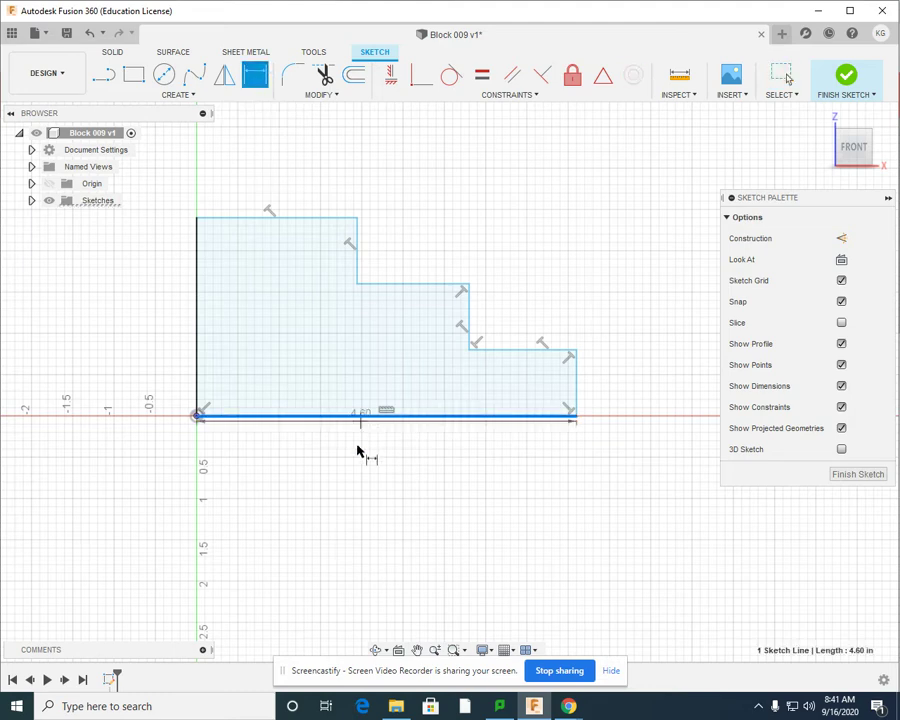
left_click(385, 489)
type("3.25")
key("Return")
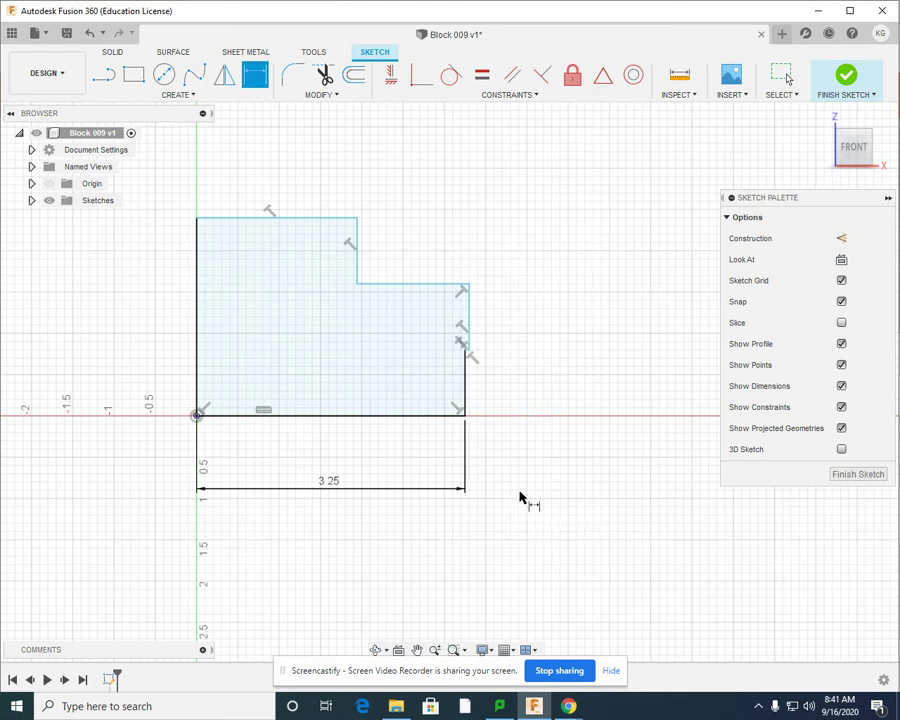
Finish the sketch and shift the middle riser inward so the lowest step extends beyond it again.
scroll(418, 385, "down", 1)
scroll(416, 388, "up", 6)
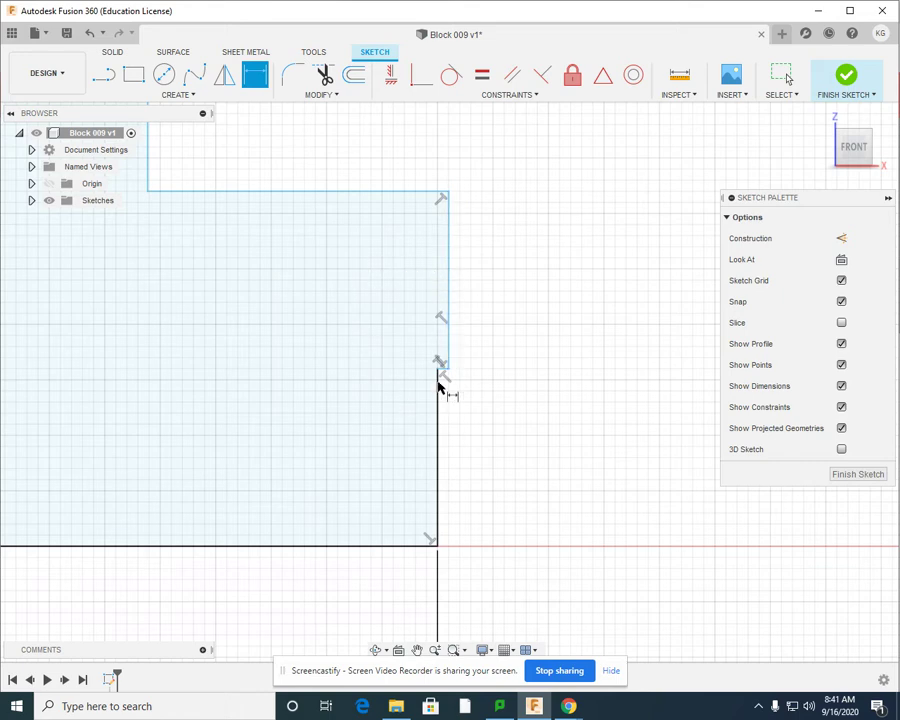
scroll(422, 470, "down", 5)
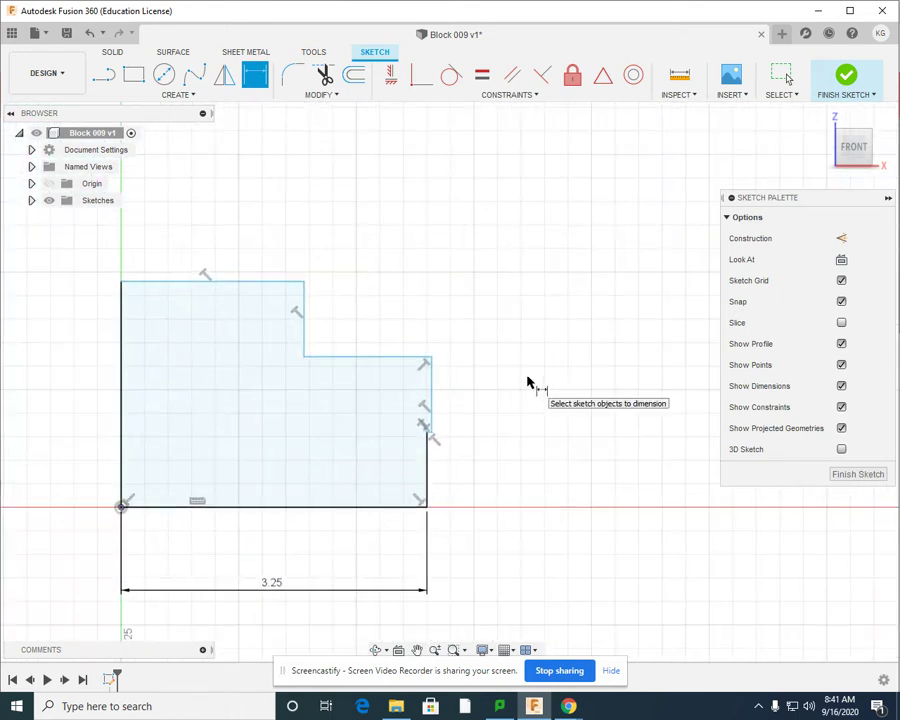
left_click(845, 78)
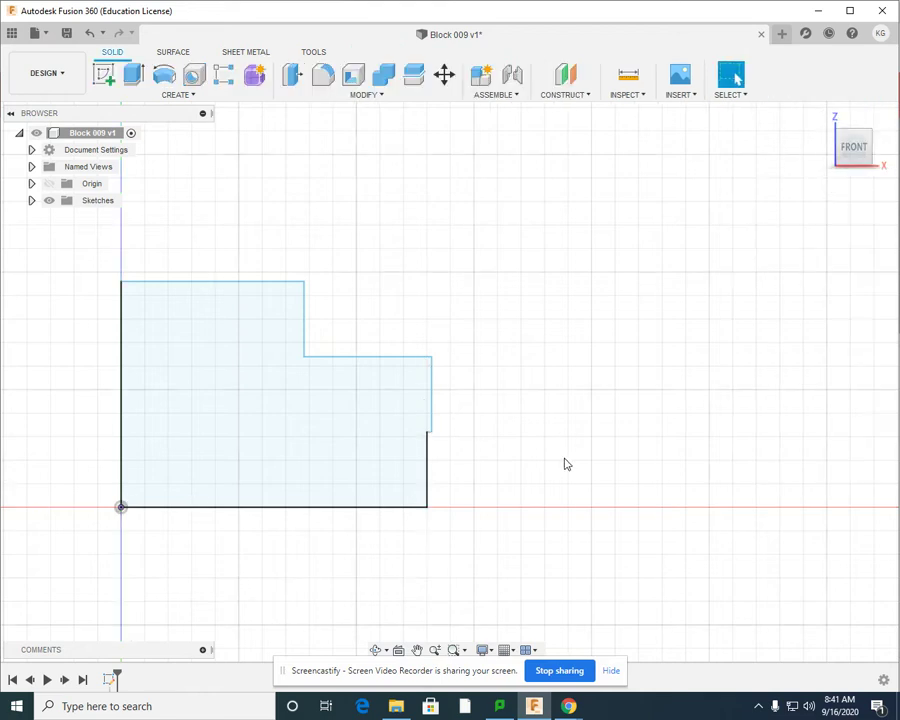
left_click(433, 408)
left_click_drag(433, 406, 374, 402)
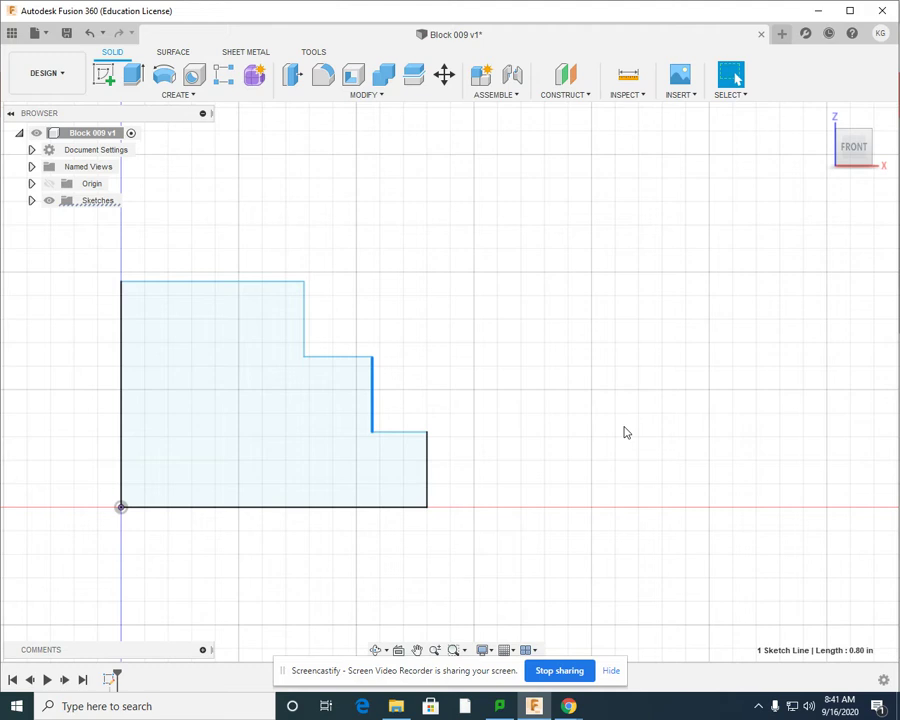
scroll(379, 427, "down", 1)
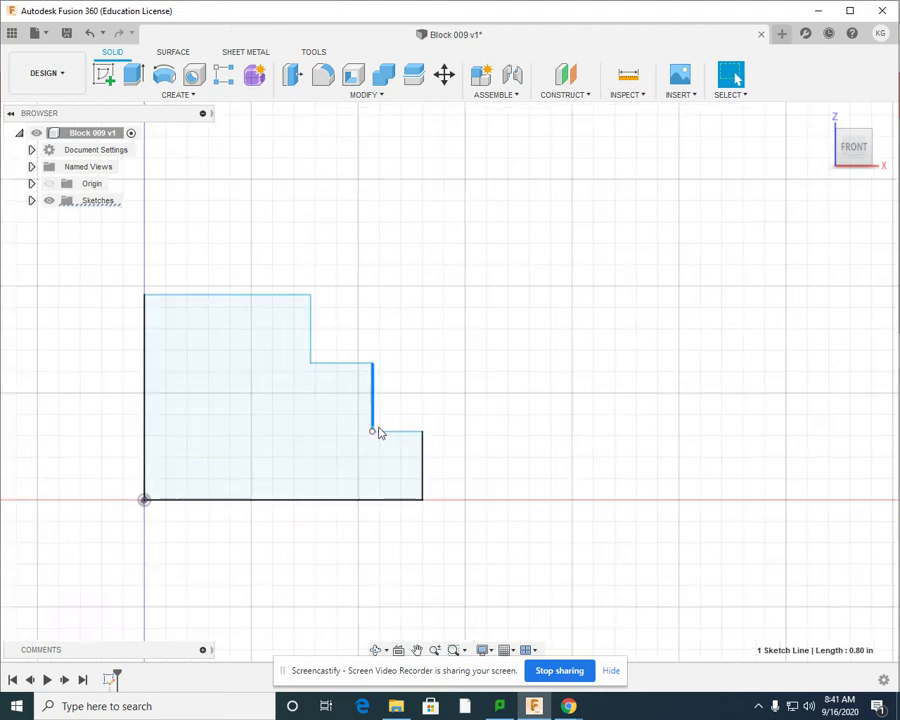
middle_click_drag(379, 427, 490, 424)
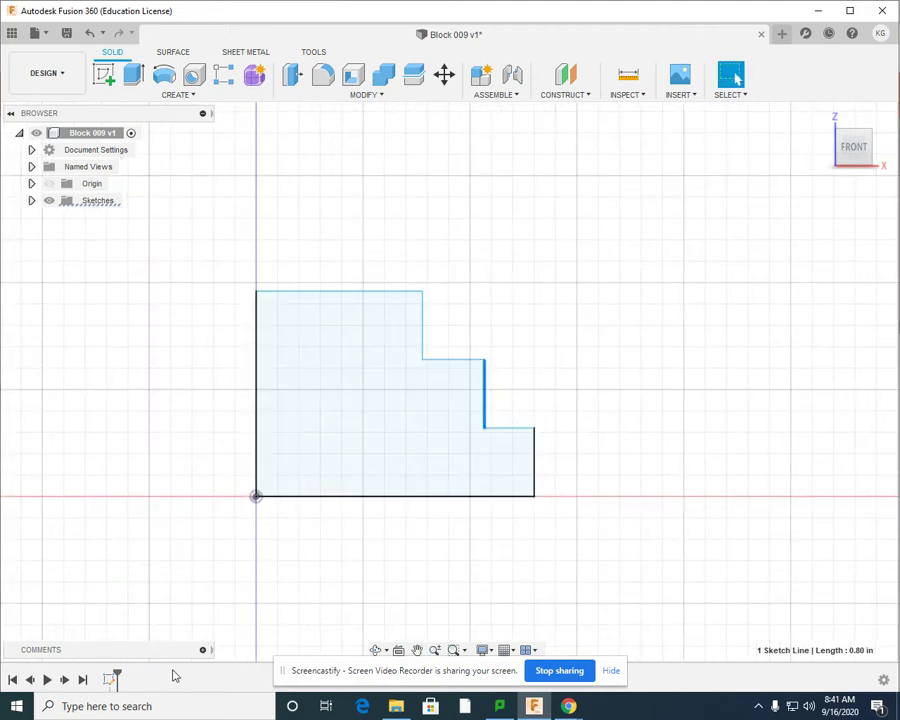
Reopen the staircase sketch for editing and dimension the height of the lowest step's riser to 0.5 in.
right_click(109, 680)
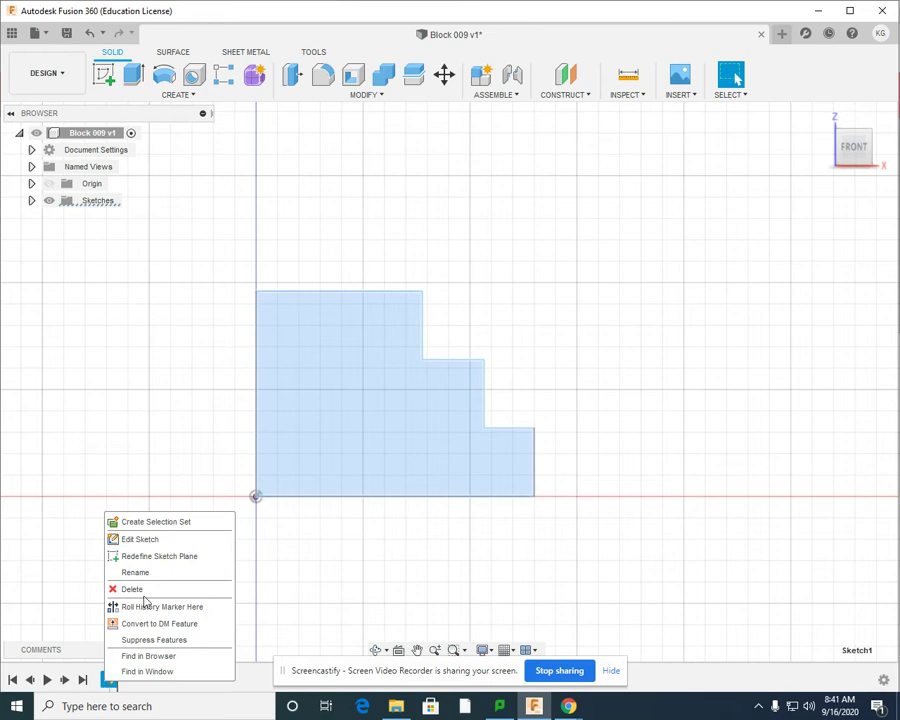
left_click(118, 541)
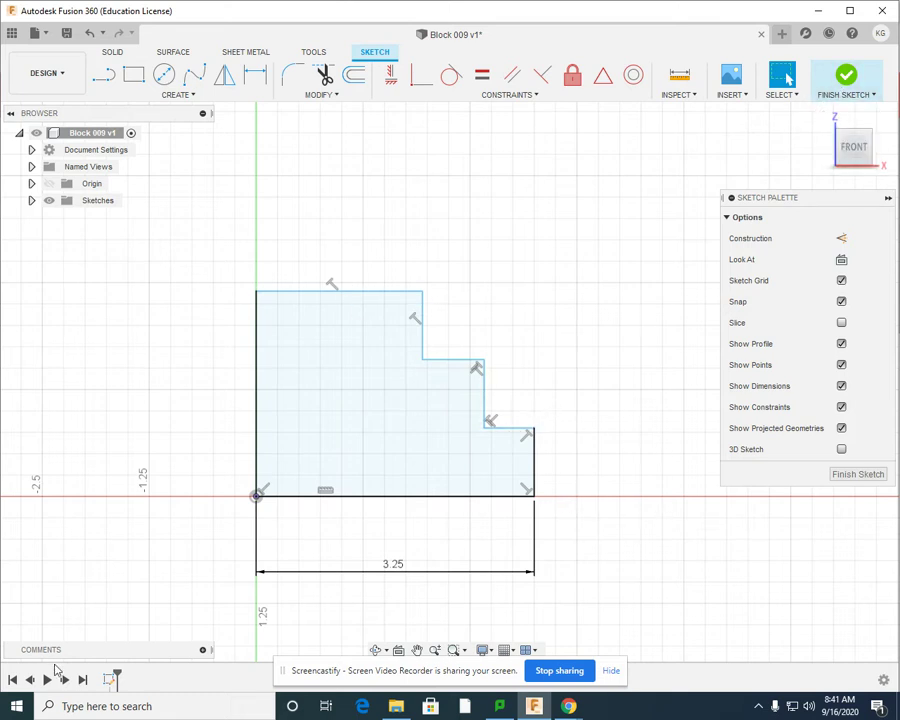
left_click(256, 78)
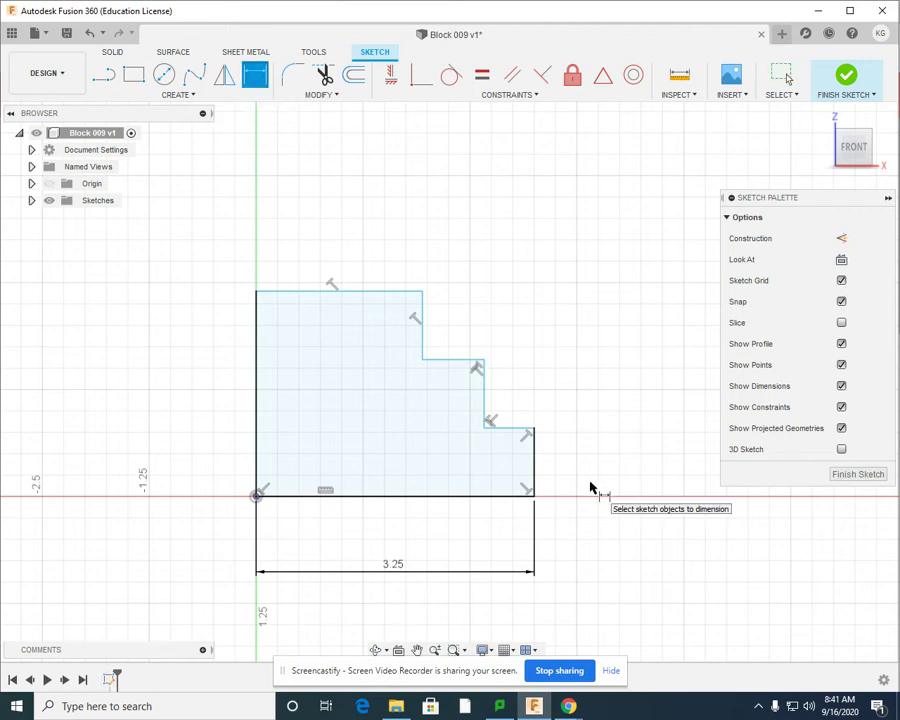
left_click(536, 465)
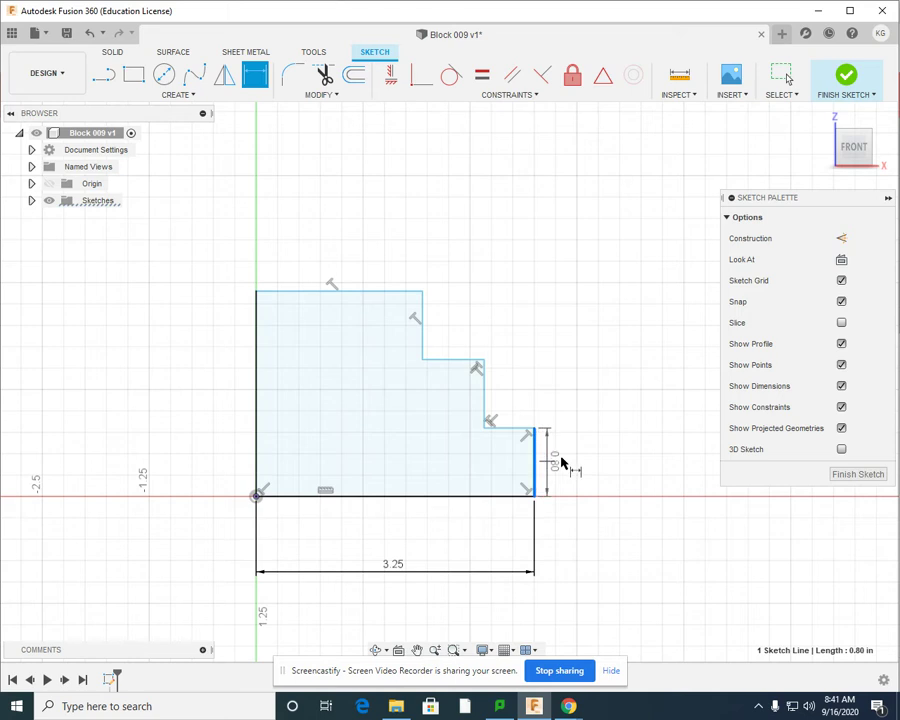
left_click(620, 446)
key("BackSpace")
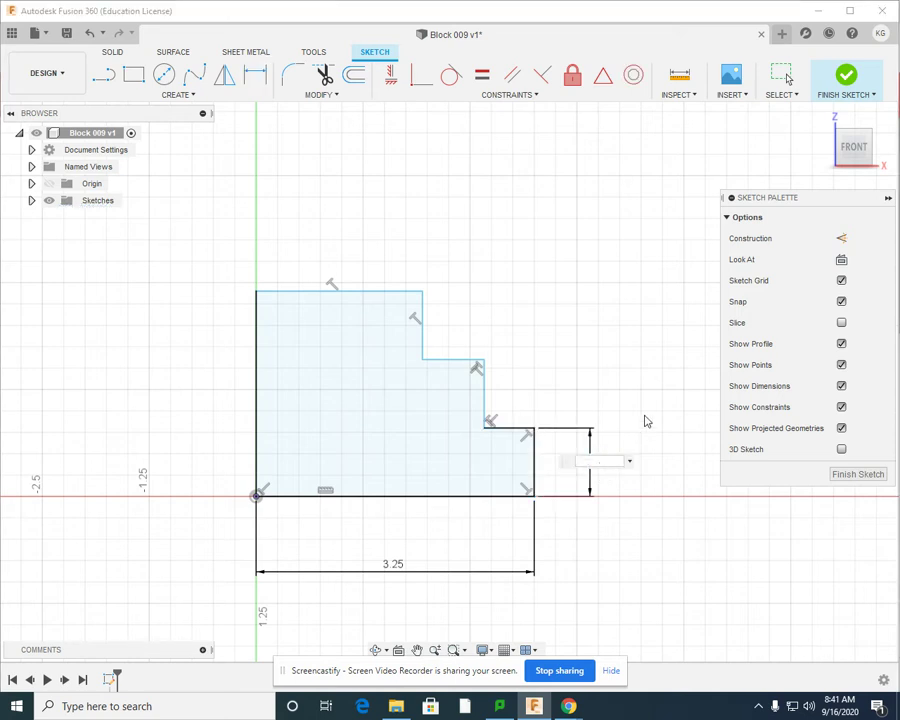
type(".5")
key("Return")
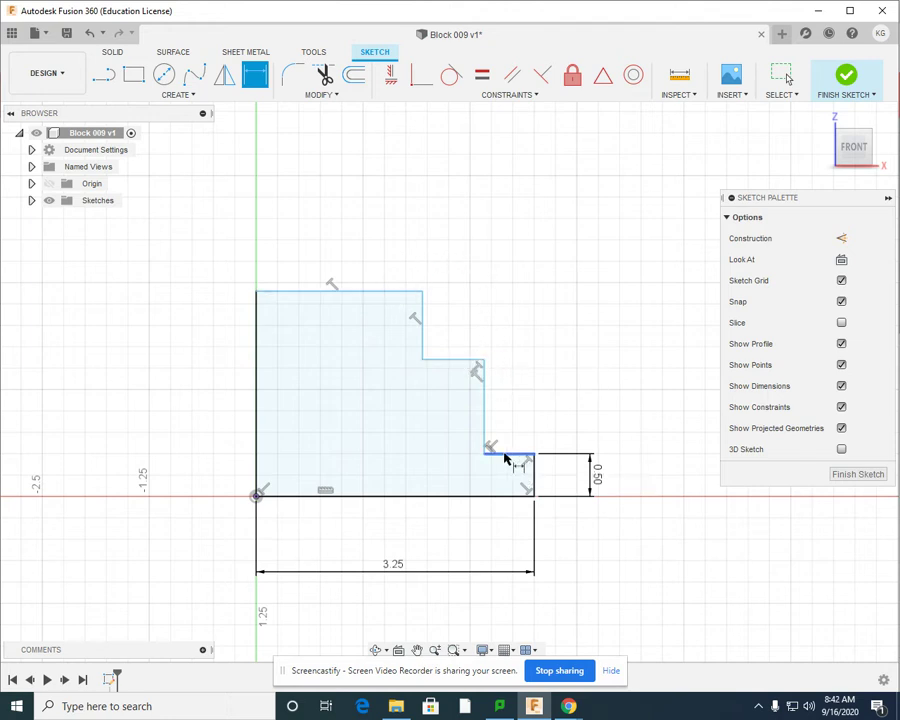
Dimension the middle step's riser to 0.5 in and its tread to 1 in.
left_click(487, 400)
left_click(524, 402)
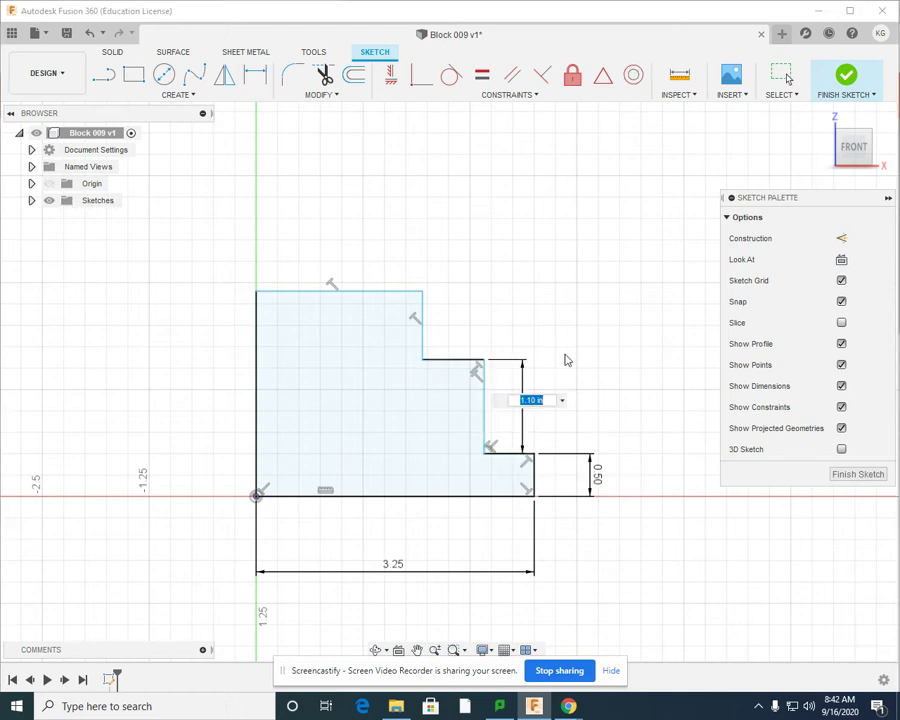
key("BackSpace")
key("Return")
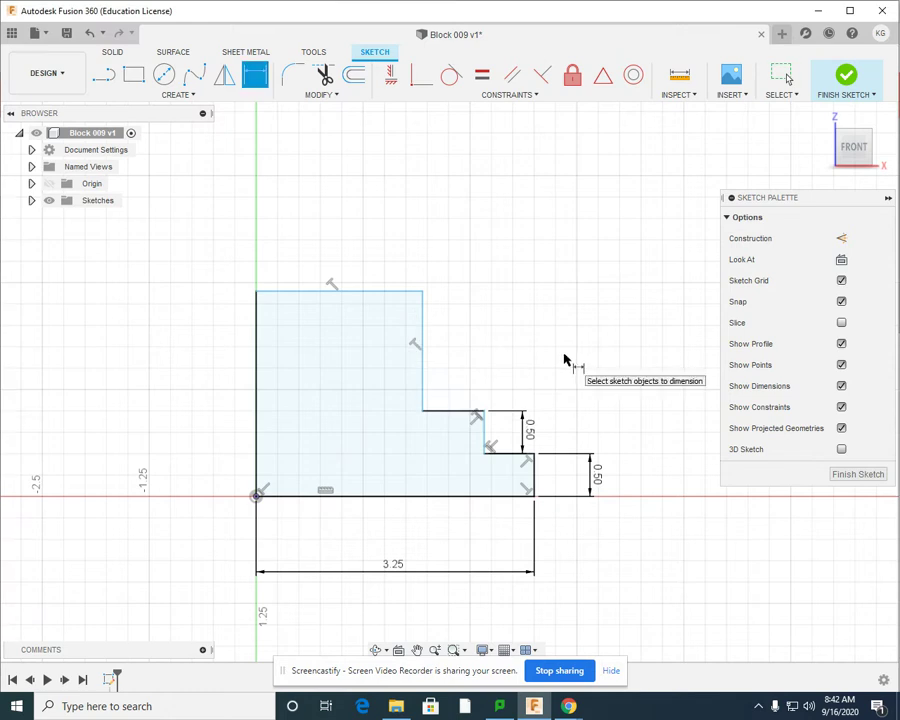
left_click(455, 411)
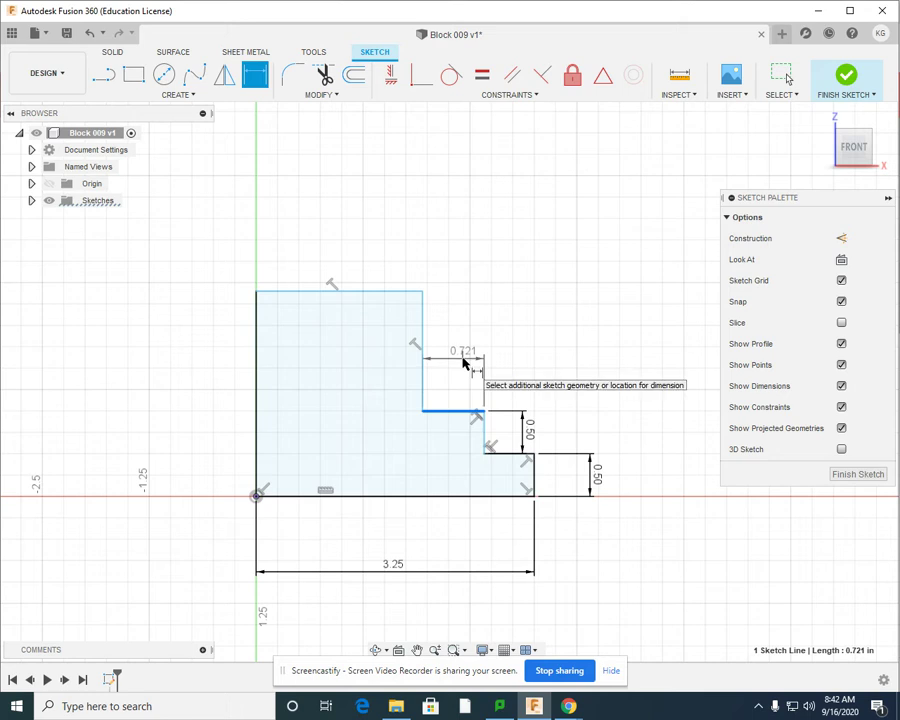
left_click(463, 362)
type("1")
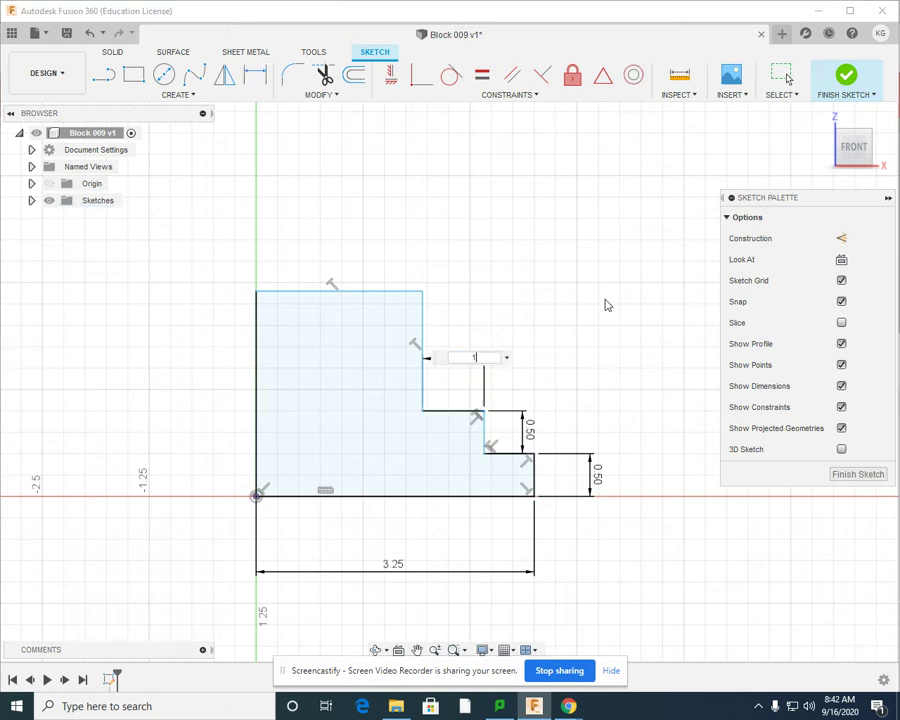
key("Return")
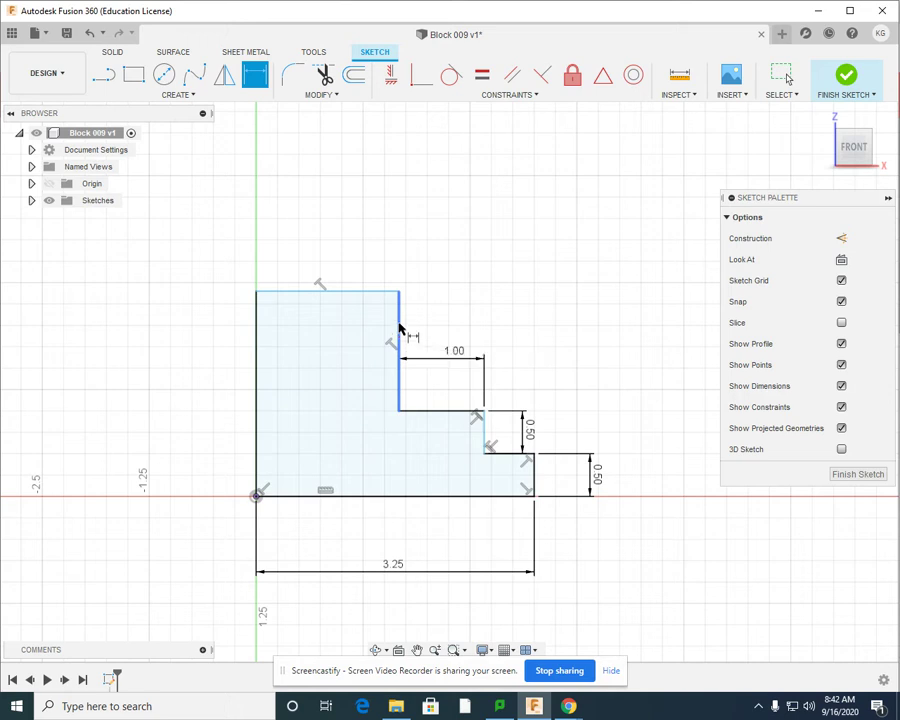
Dimension the profile's top edge to 1.5 in and its full-height vertical edge at the origin to 1.5 in.
left_click(352, 293)
left_click(329, 225)
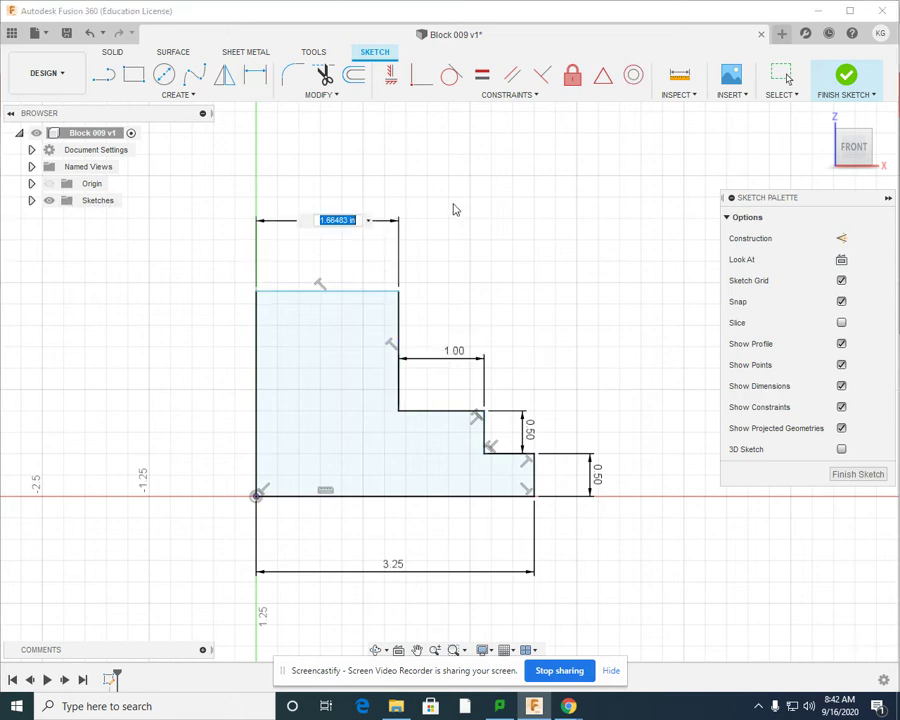
type("1.5")
key("Return")
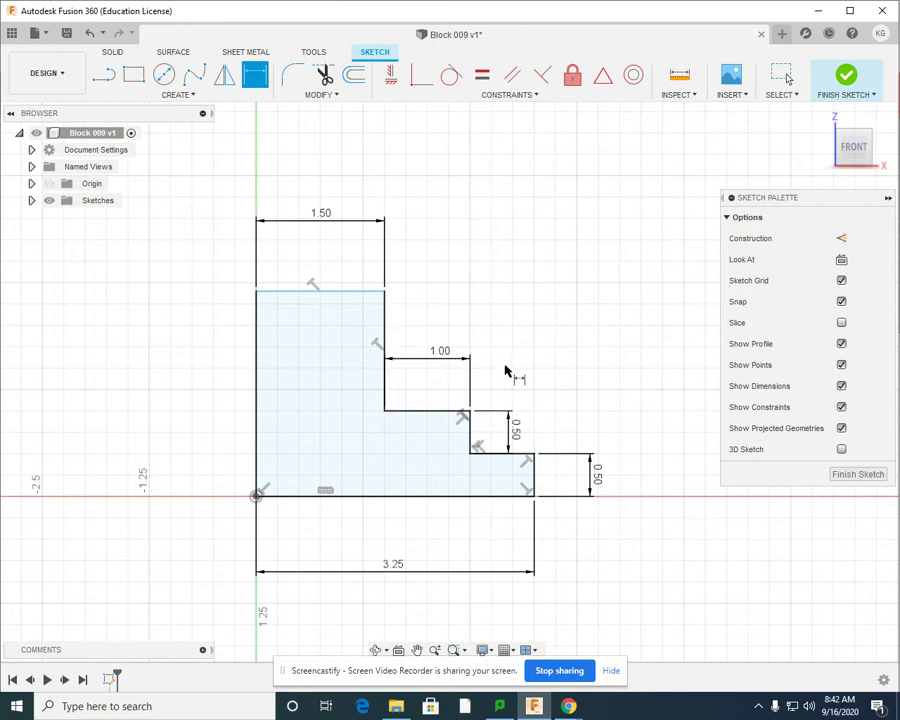
left_click(256, 396)
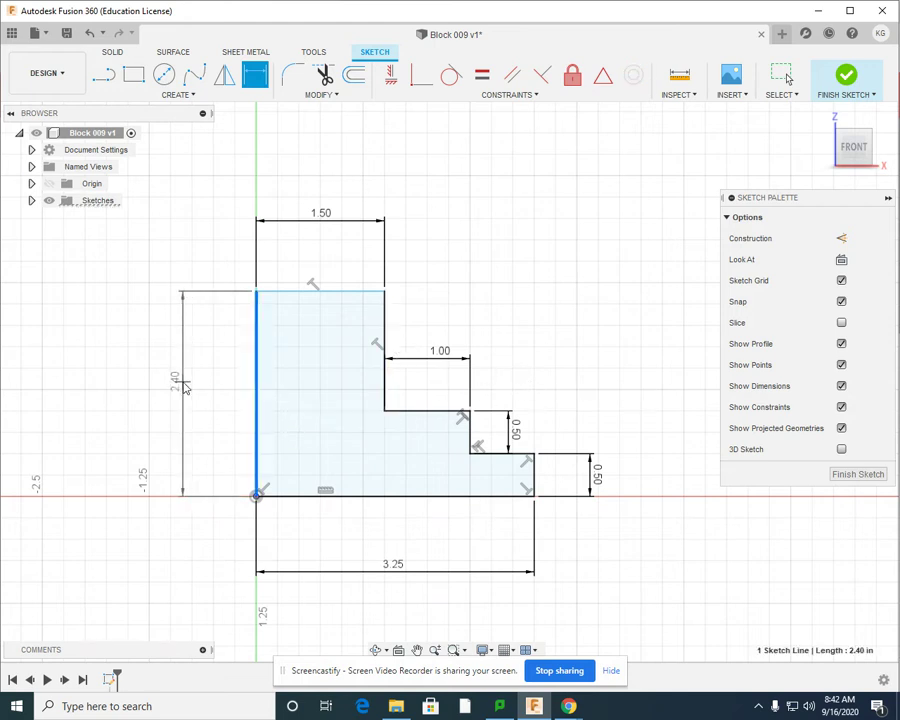
left_click(185, 388)
type("1")
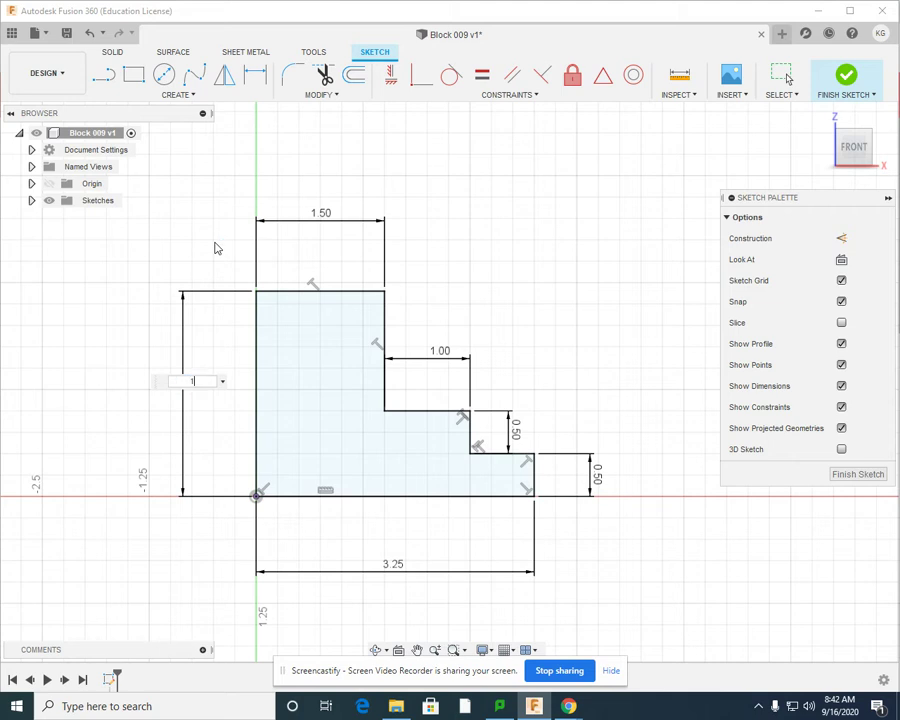
type(".5")
key("Return")
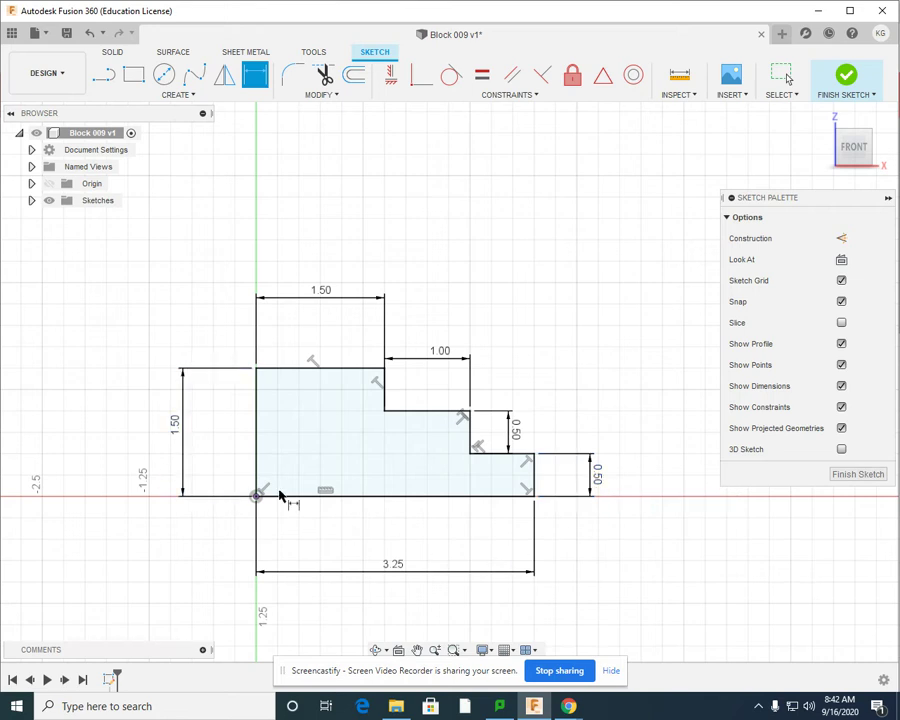
Try to add dimensions to the uppermost riser and to the lowest step's tread.
left_click(386, 398)
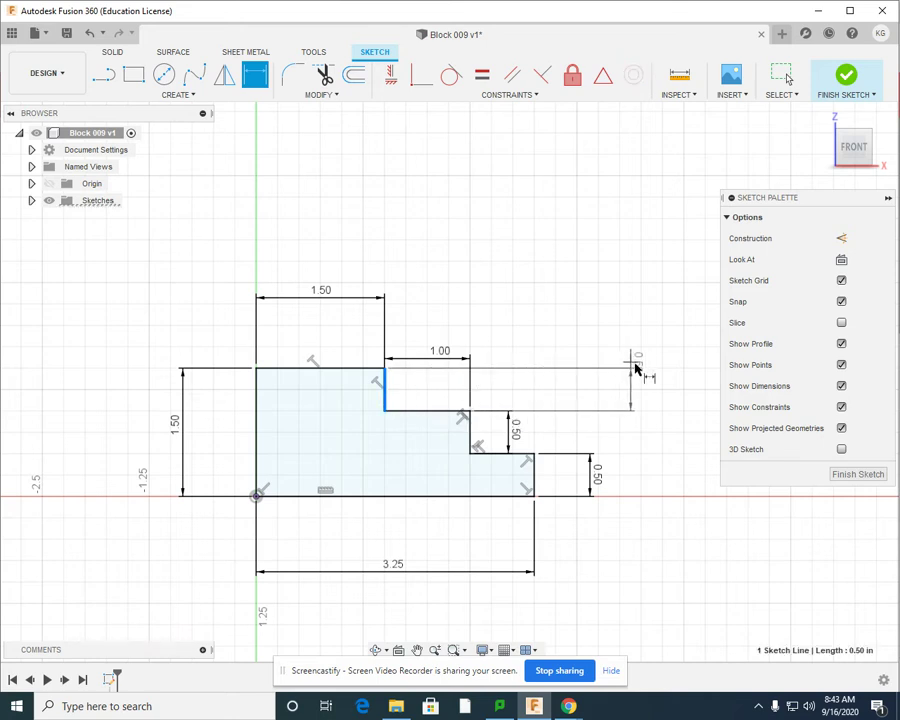
left_click(648, 386)
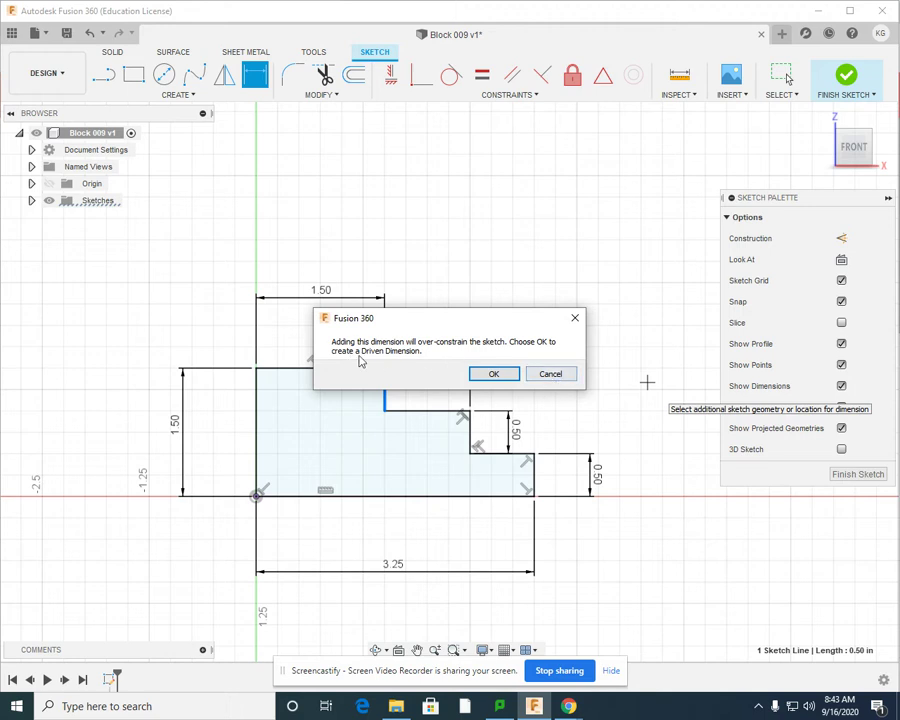
left_click(552, 376)
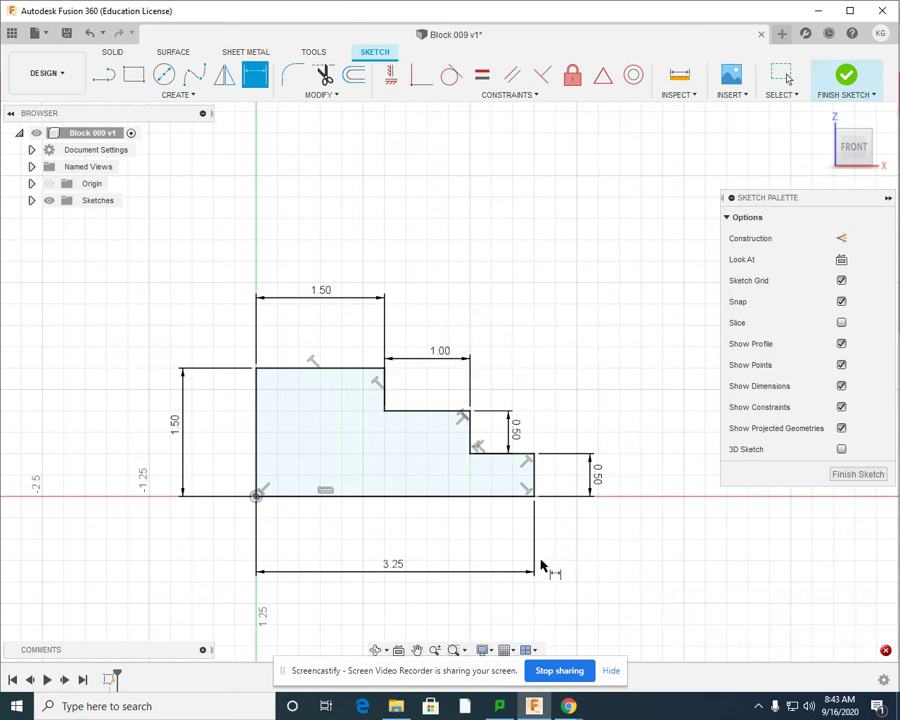
left_click(519, 457)
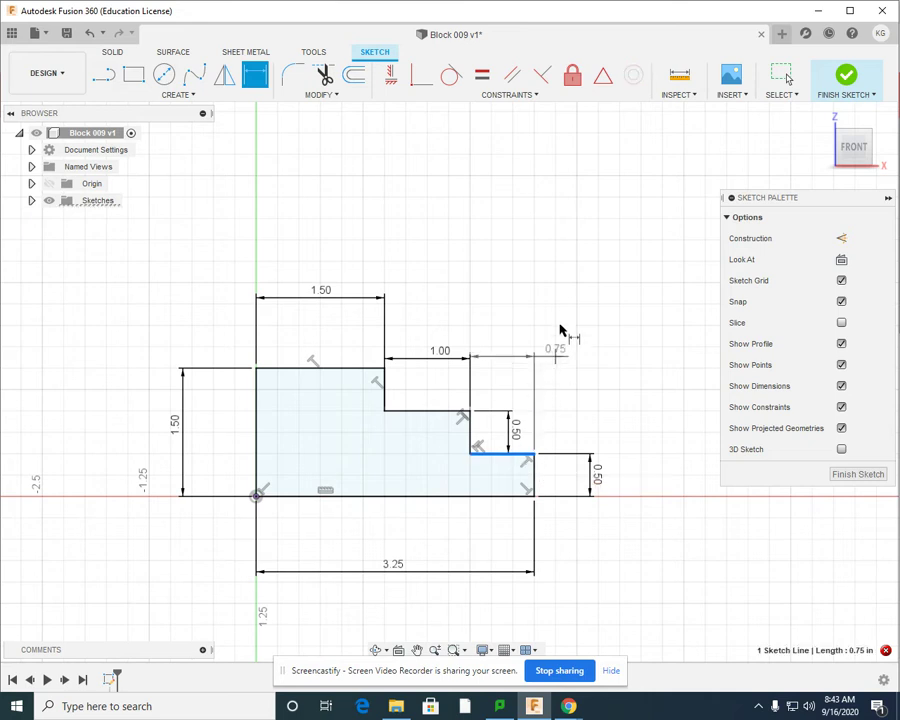
left_click(599, 270)
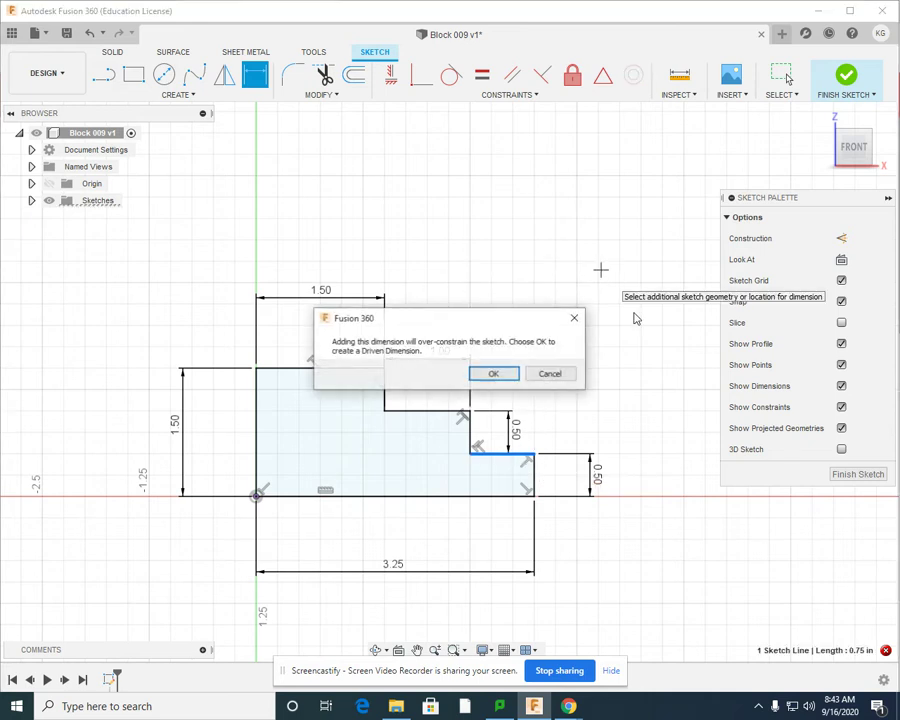
left_click(554, 375)
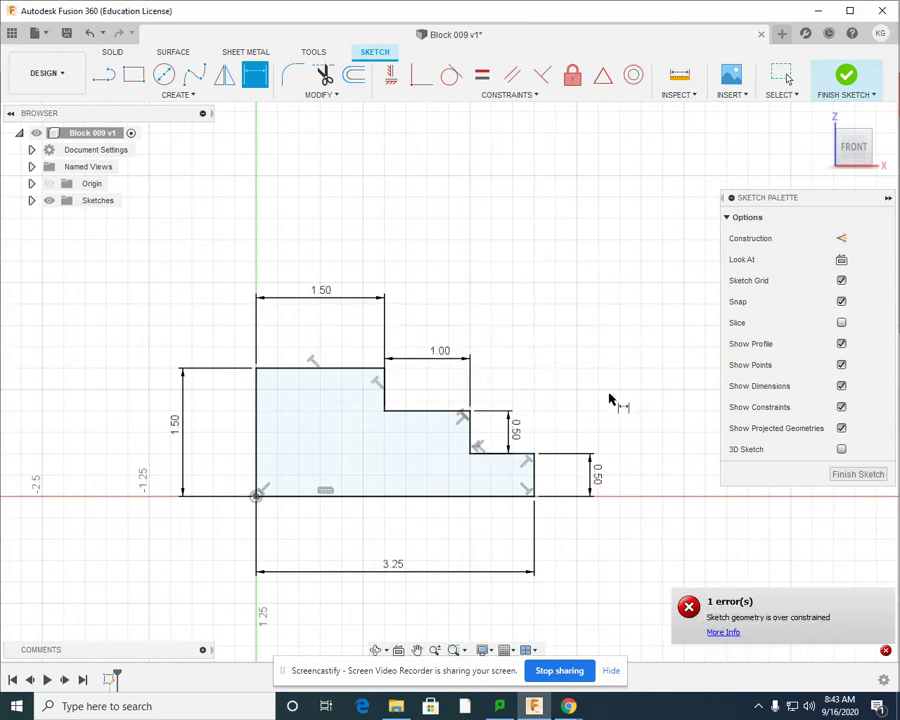
Finish the staircase sketch and start a second sketch on the front plane.
left_click(848, 76)
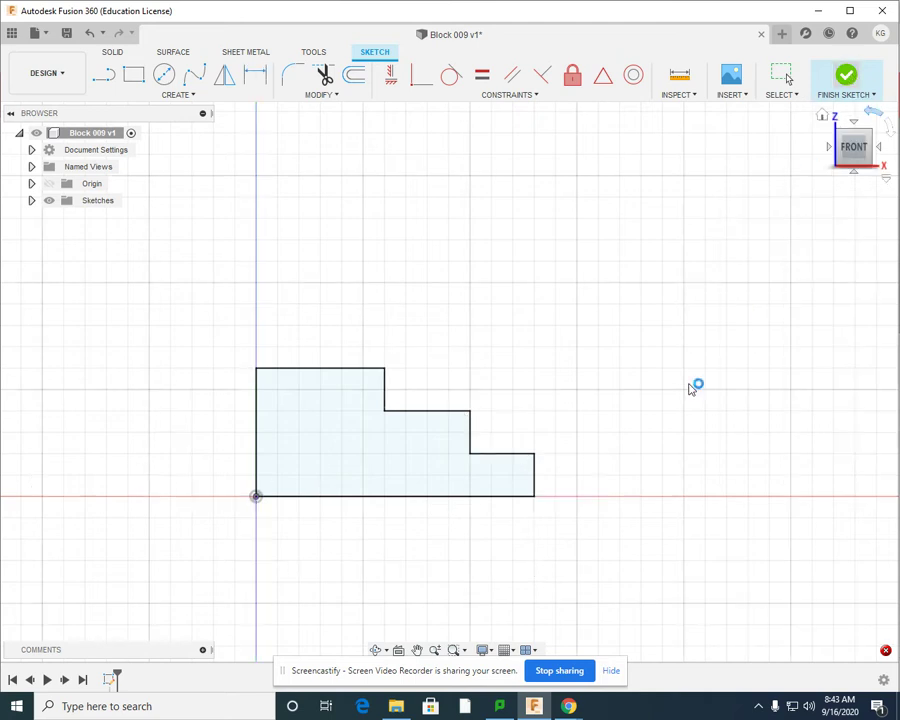
left_click(821, 116)
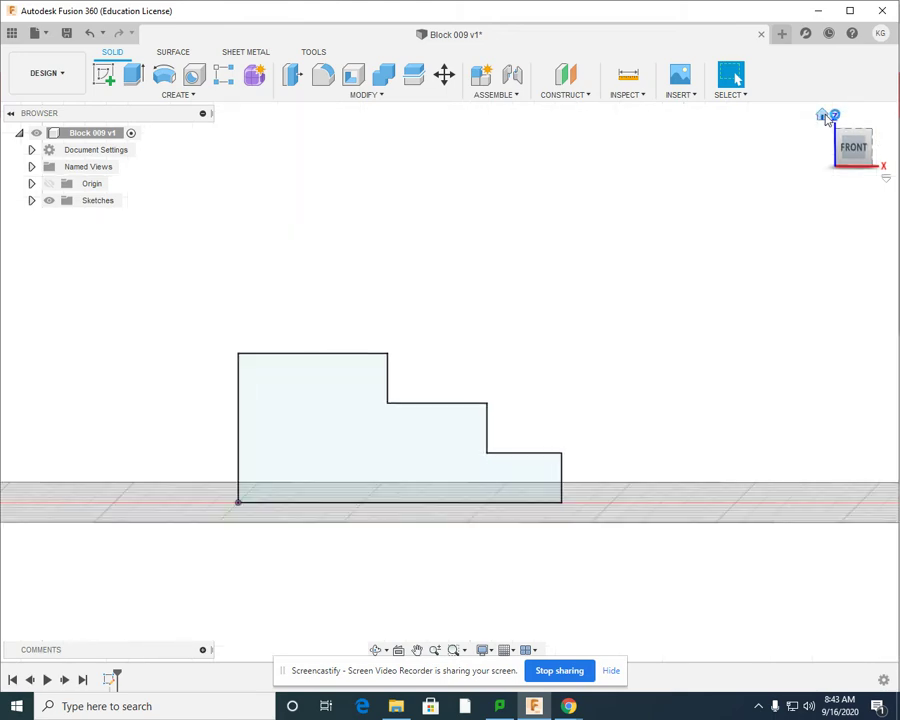
scroll(627, 426, "down", 3)
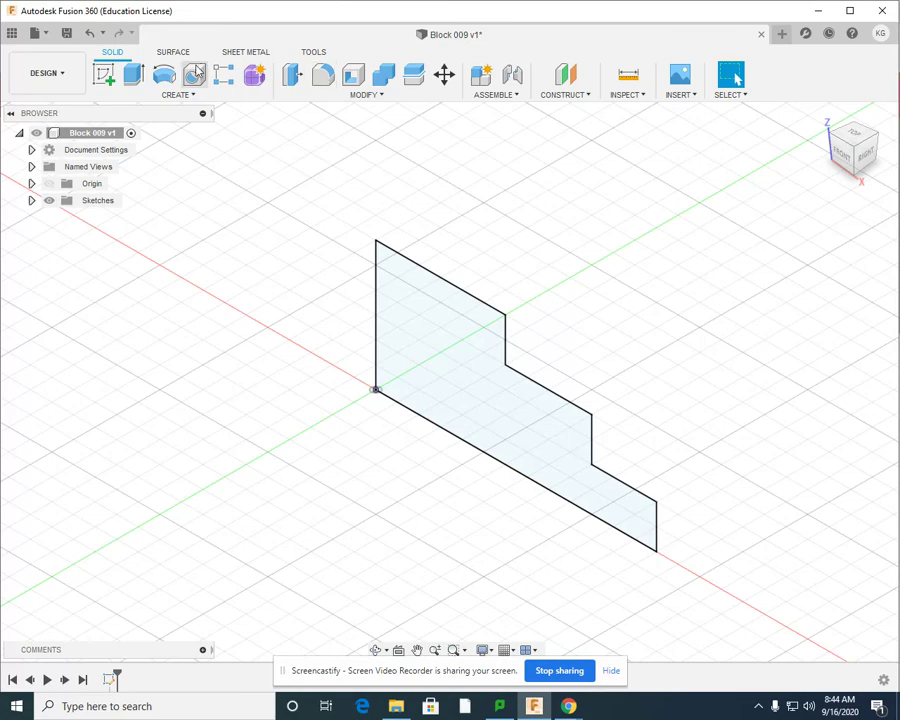
left_click(104, 76)
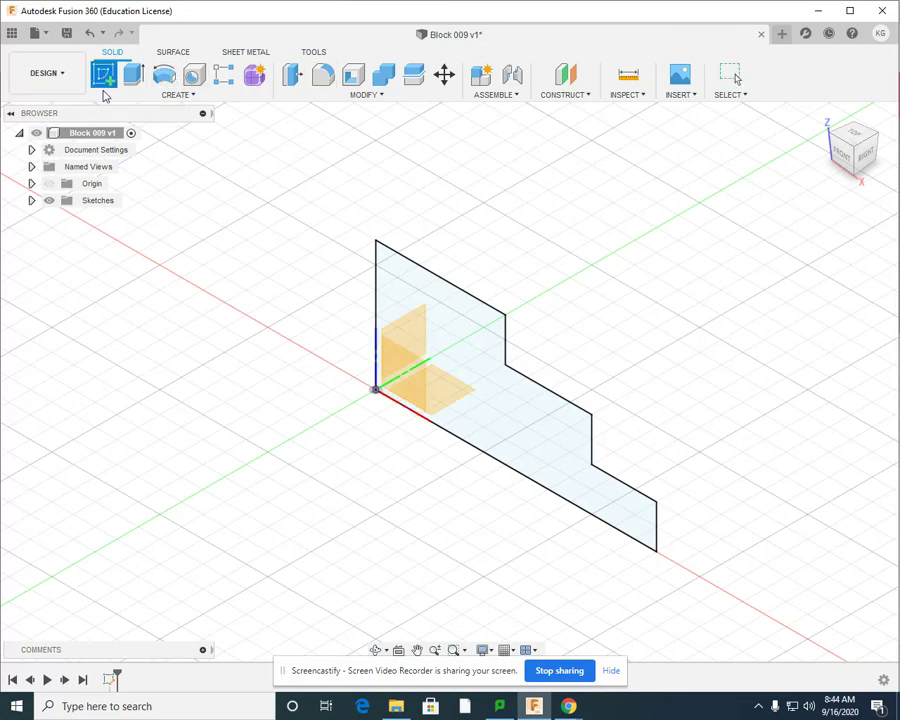
left_click(440, 333)
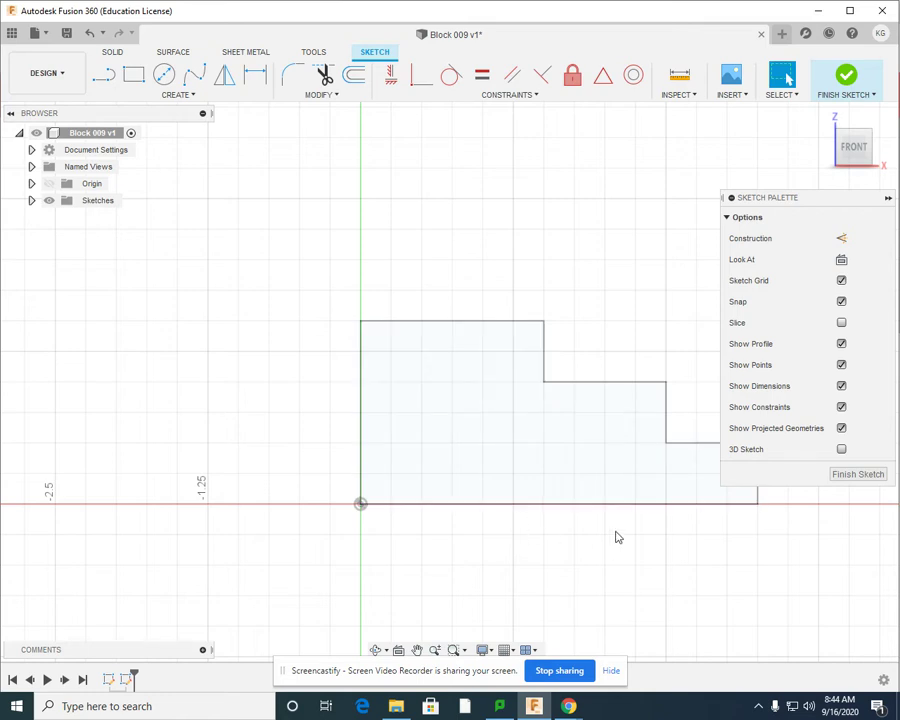
Draw a center diameter circle about 0.68 in across inside the tallest part of the staircase profile.
left_click(165, 77)
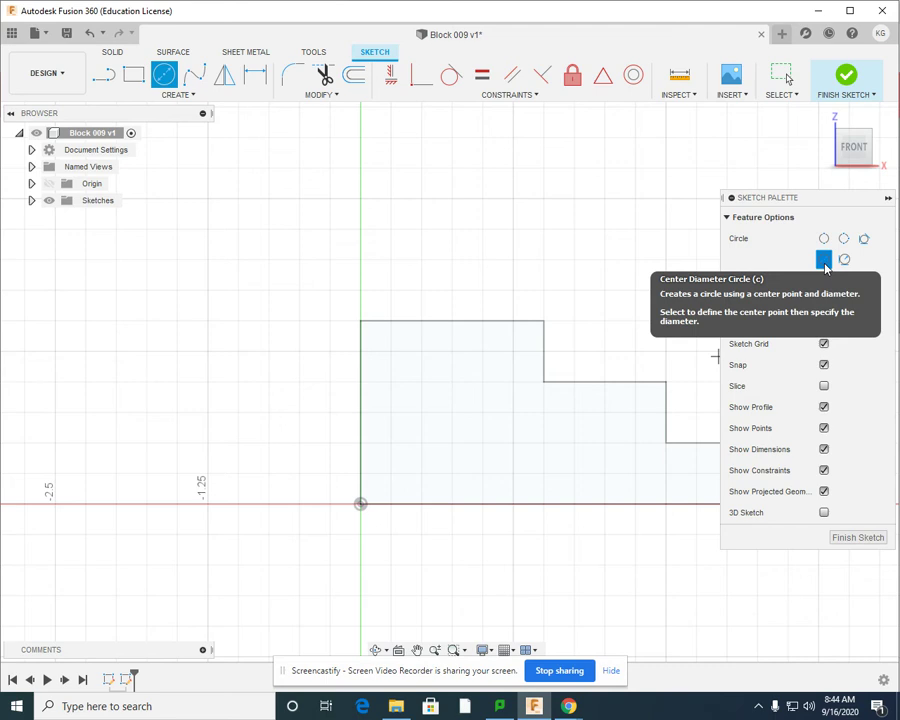
left_click(437, 404)
left_click(459, 451)
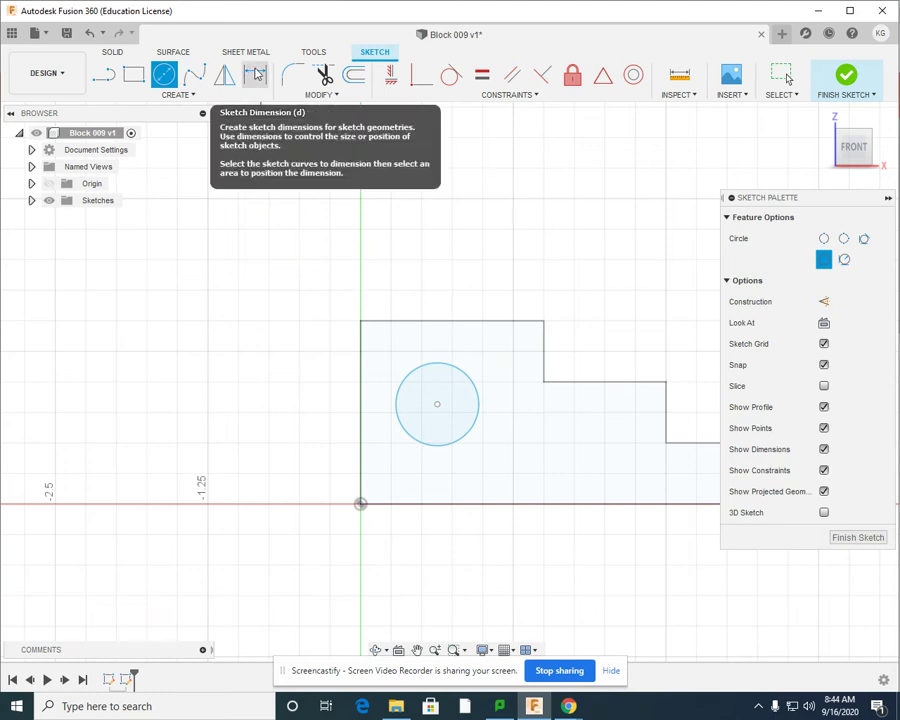
Dimension the circle's center 0.75 in from the profile's vertical edge at the origin and 0.75 in above the base line.
left_click(256, 75)
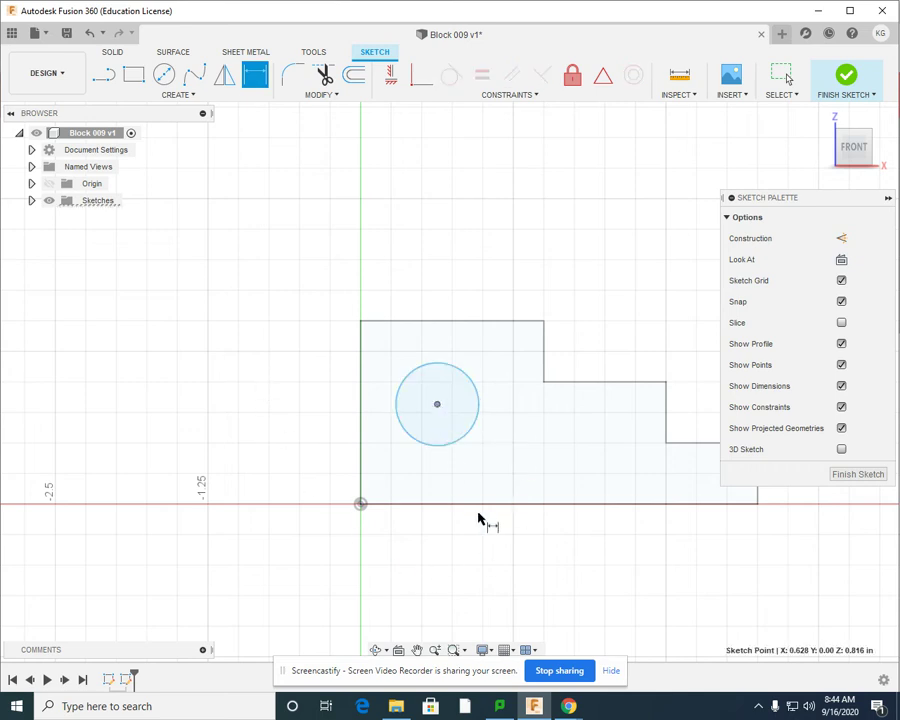
left_click(362, 404)
left_click(268, 345)
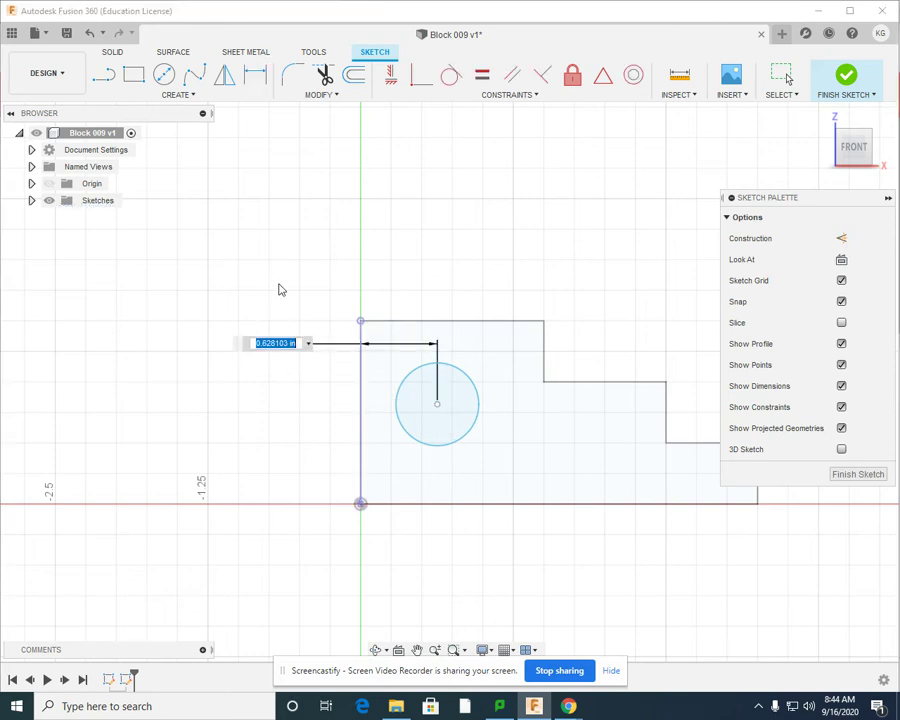
key("BackSpace")
key("Return")
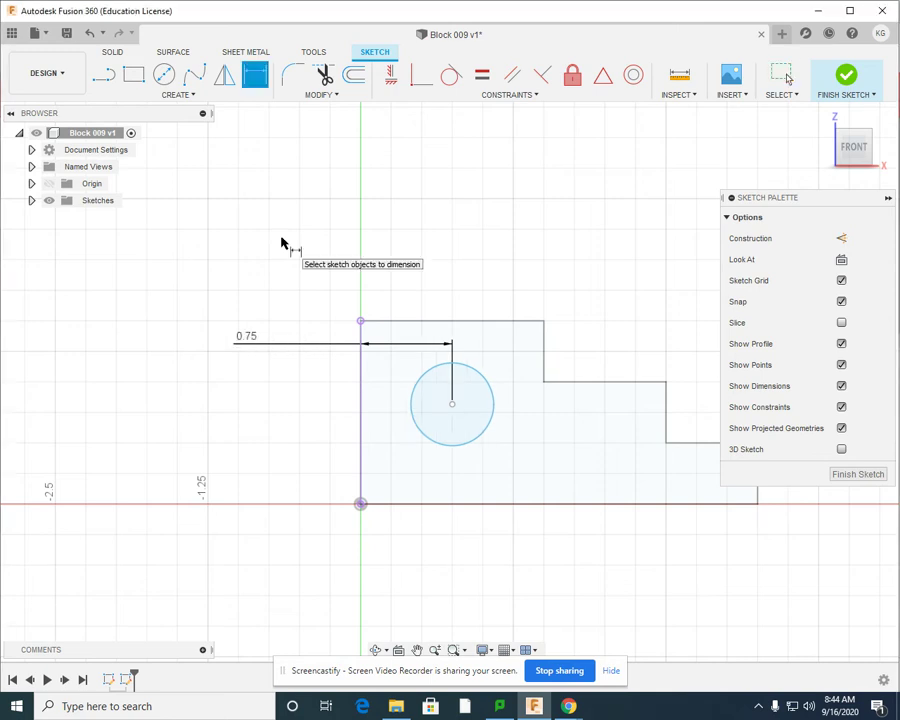
left_click(452, 406)
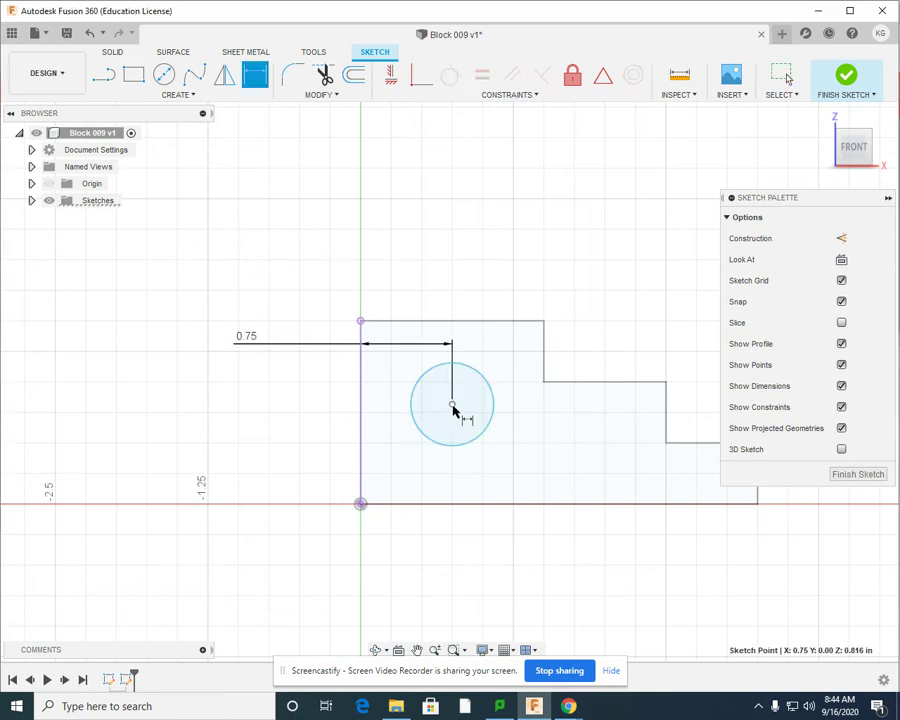
left_click(460, 506)
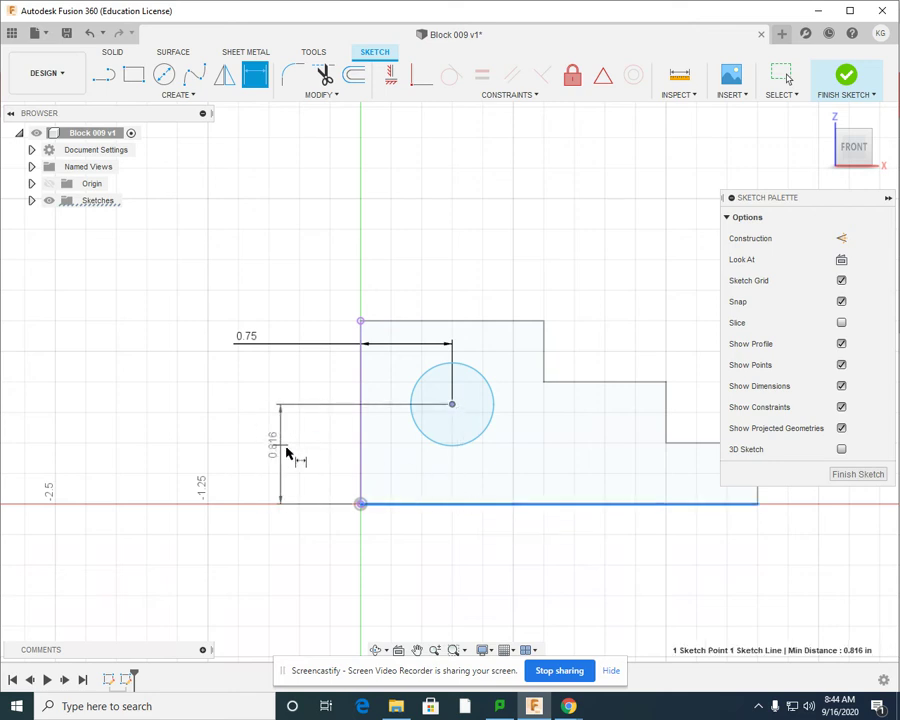
left_click(289, 452)
key("BackSpace")
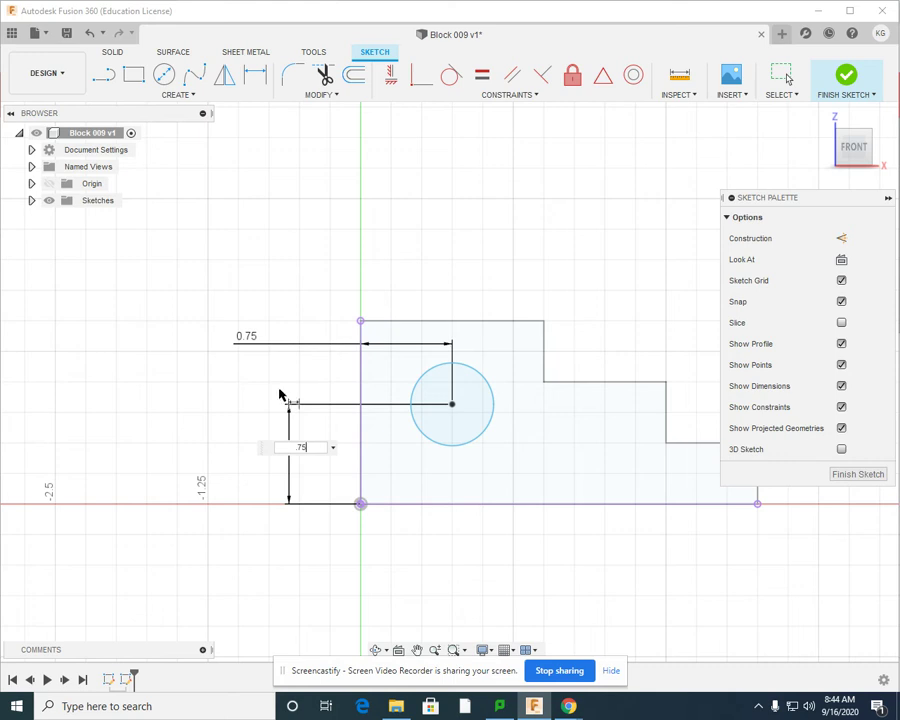
key("Return")
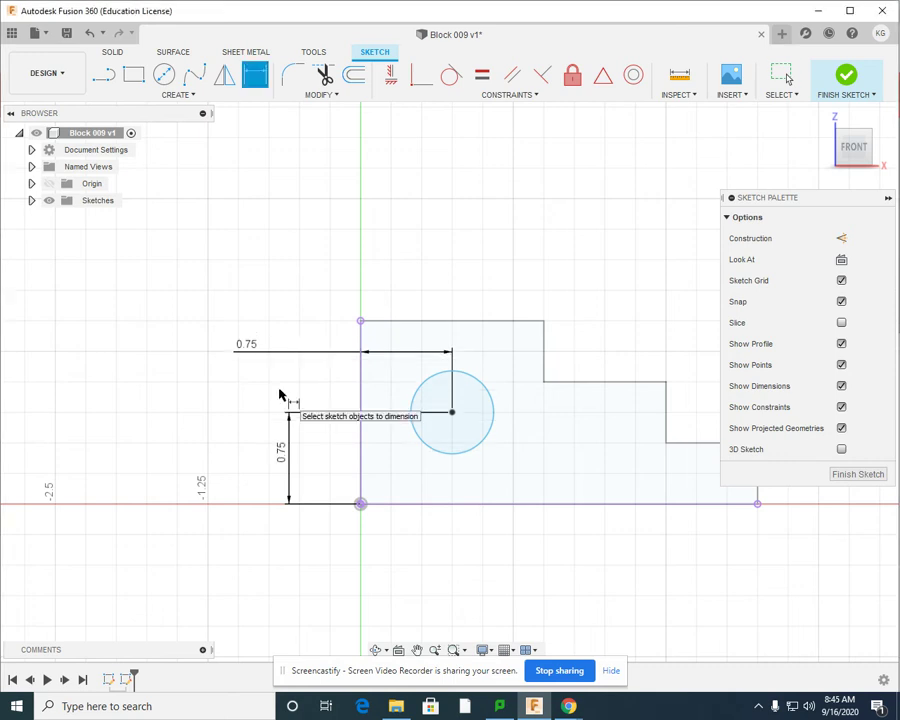
Dimension the circle's diameter to 0.75 in.
left_click(480, 452)
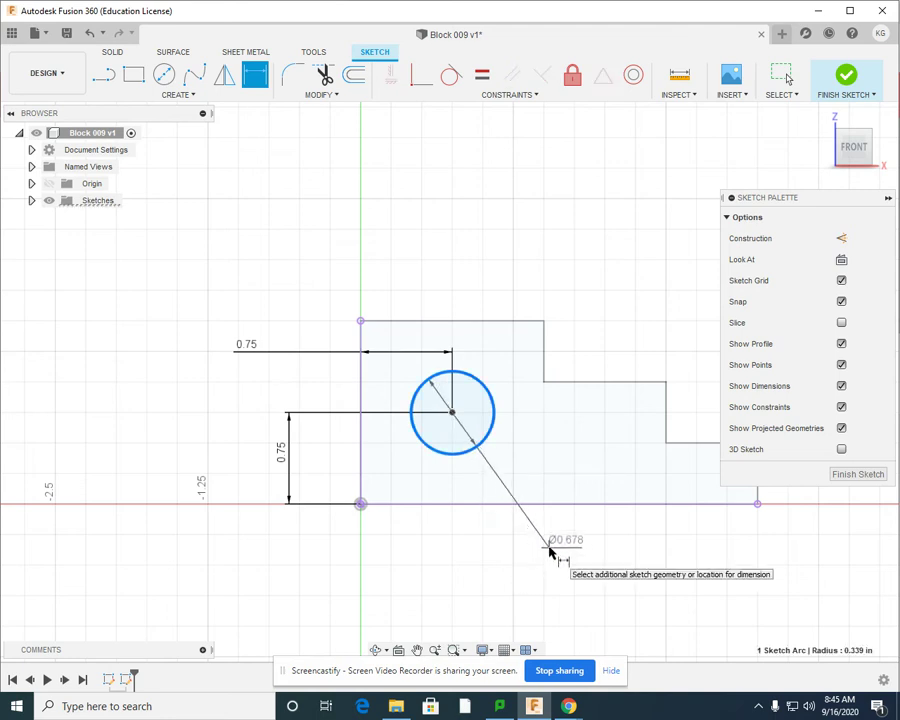
left_click(549, 552)
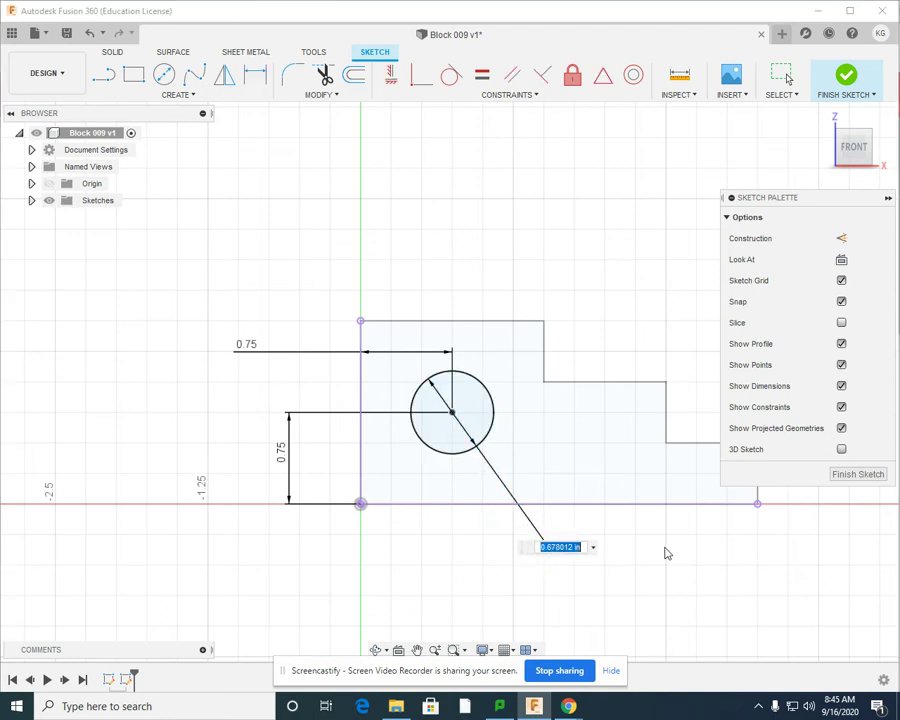
key("BackSpace")
key("Return")
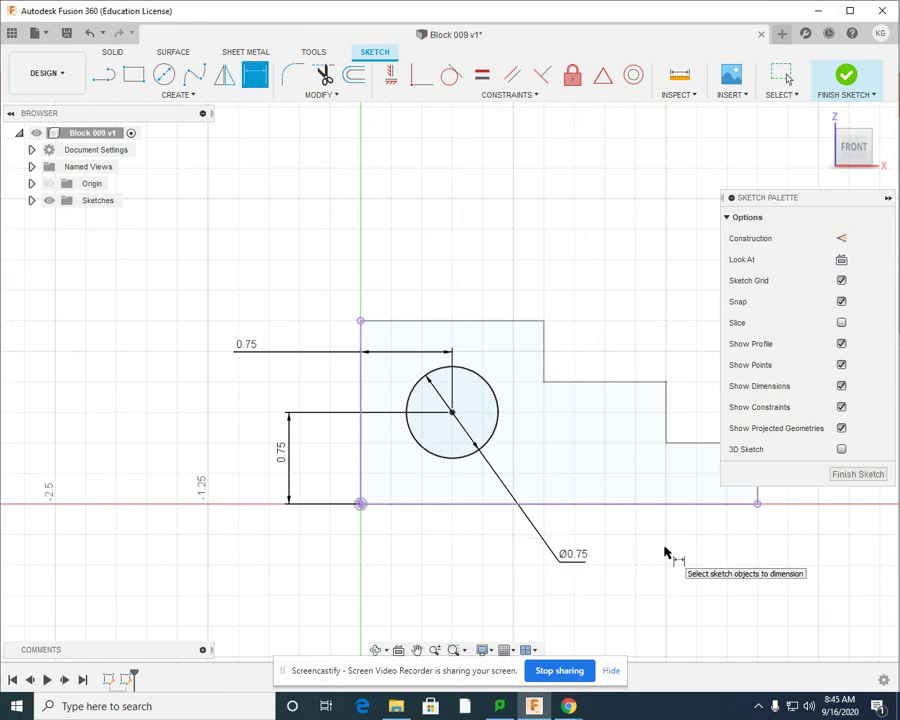
scroll(578, 588, "down", 3)
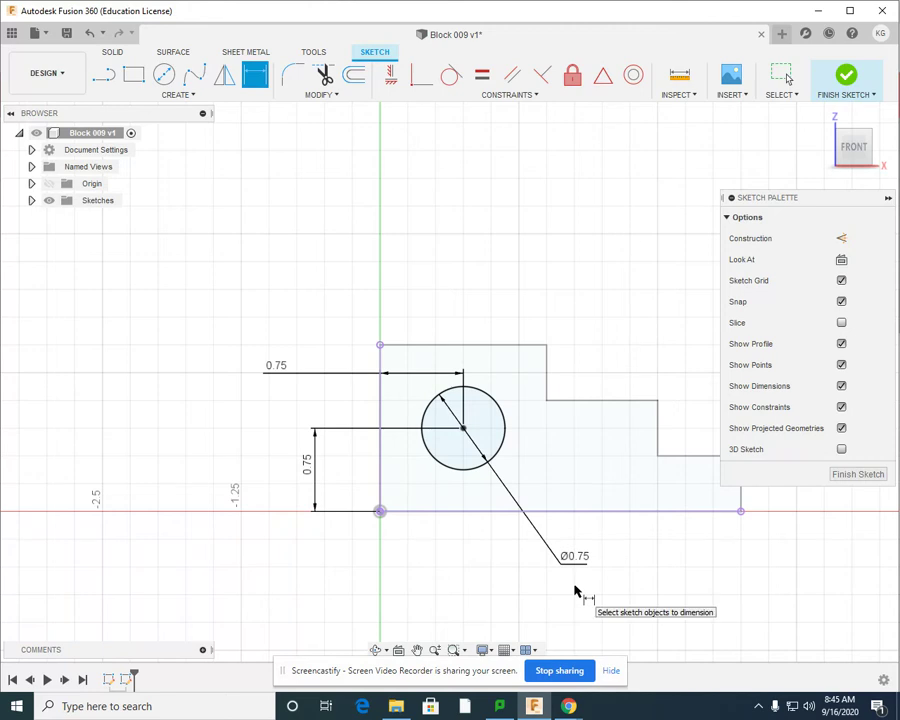
scroll(578, 590, "up", 3)
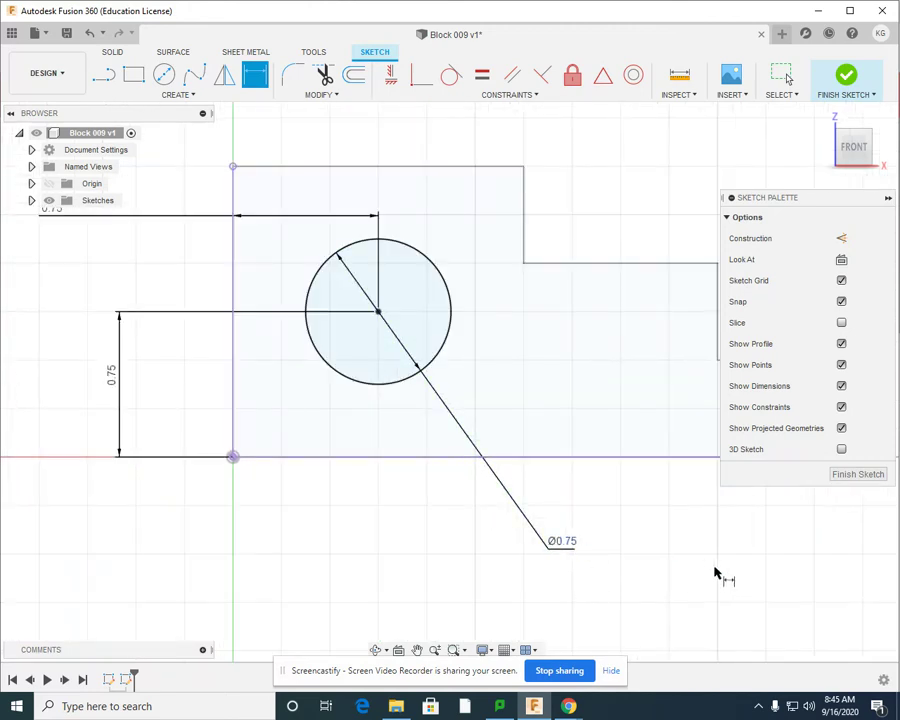
Finish the circle sketch and return the model to the home view.
scroll(710, 555, "down", 3)
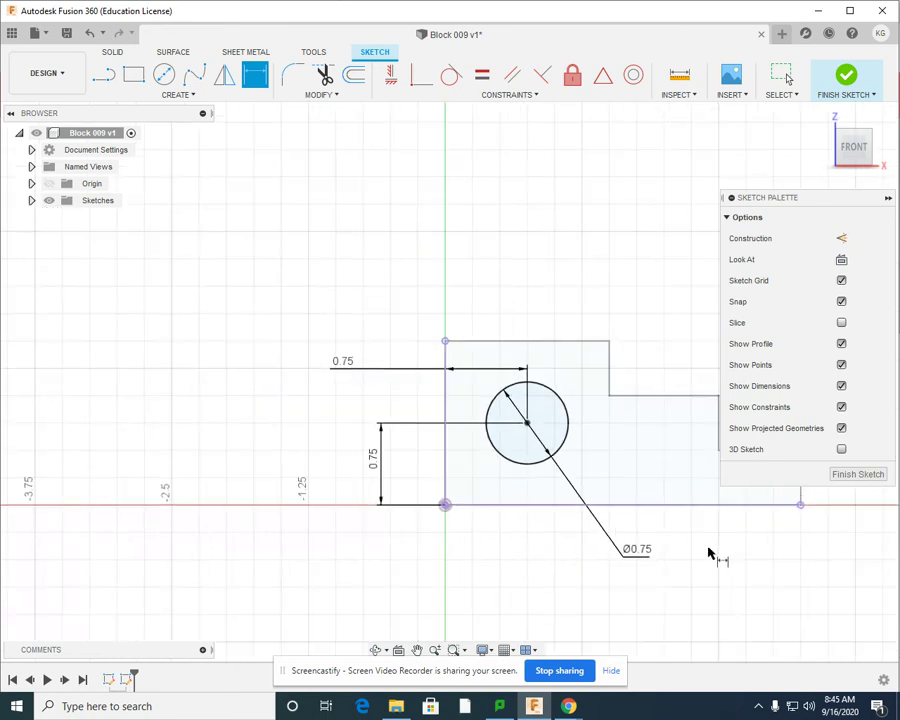
left_click(845, 77)
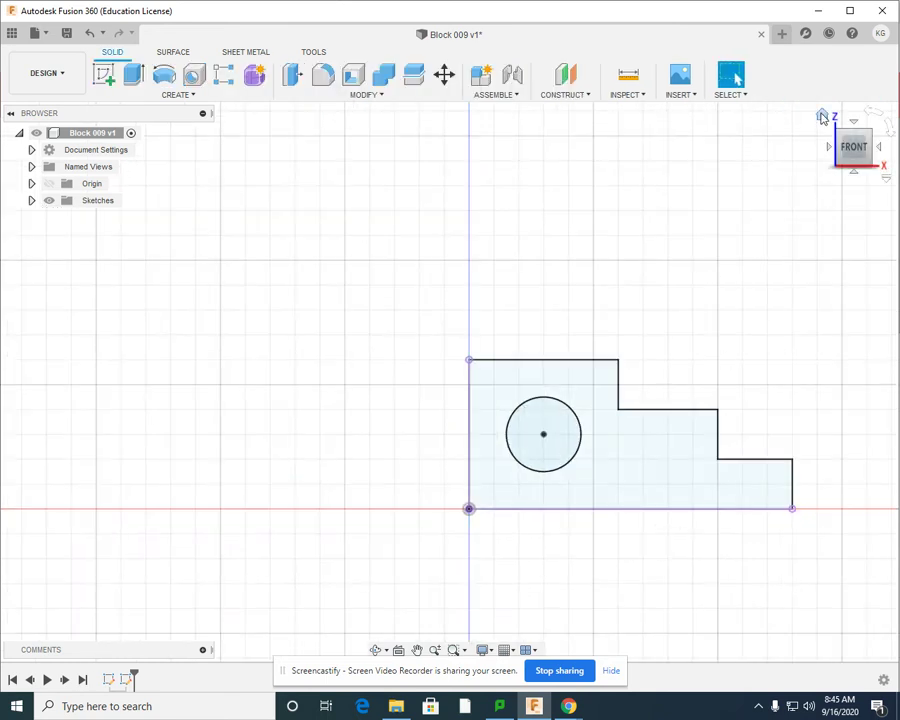
left_click(821, 117)
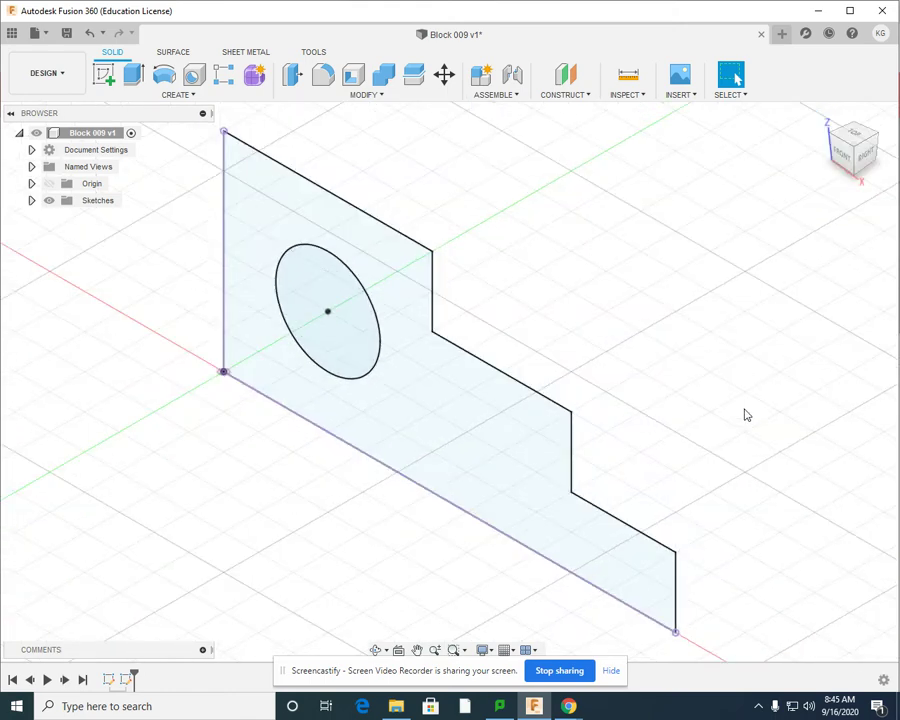
Extrude the staircase profile, including the circle area, 1.5 in to one side as a new body.
left_click(133, 74)
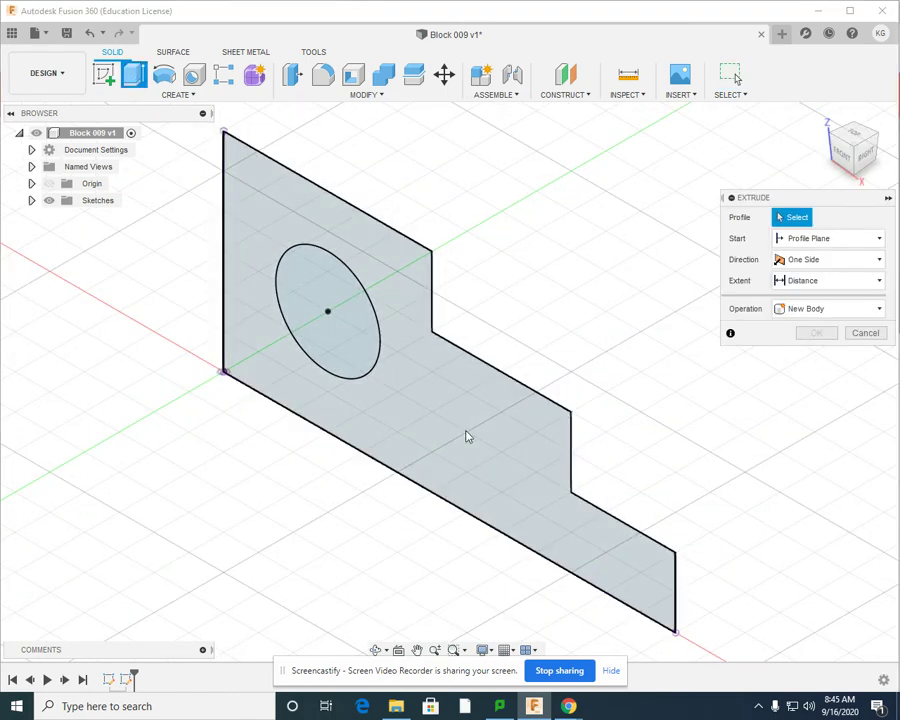
left_click(455, 428)
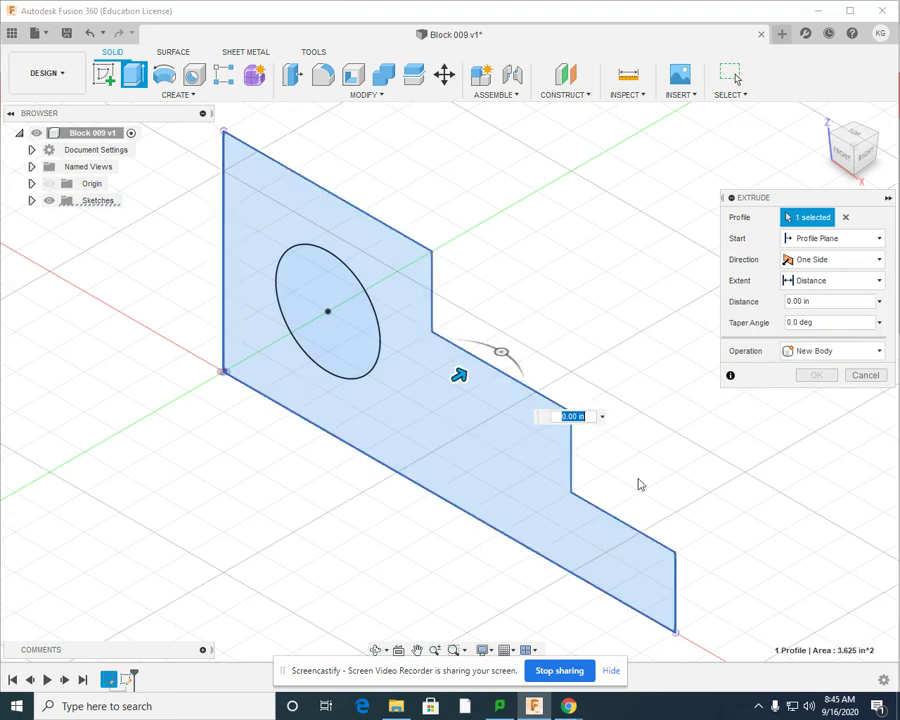
scroll(638, 486, "down", 2)
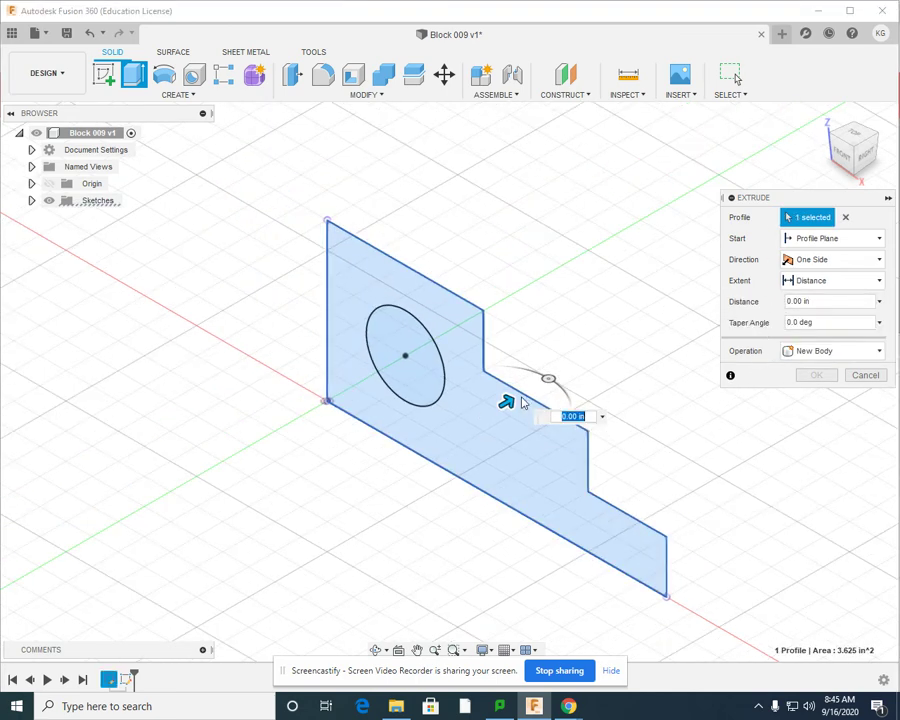
left_click_drag(508, 400, 592, 348)
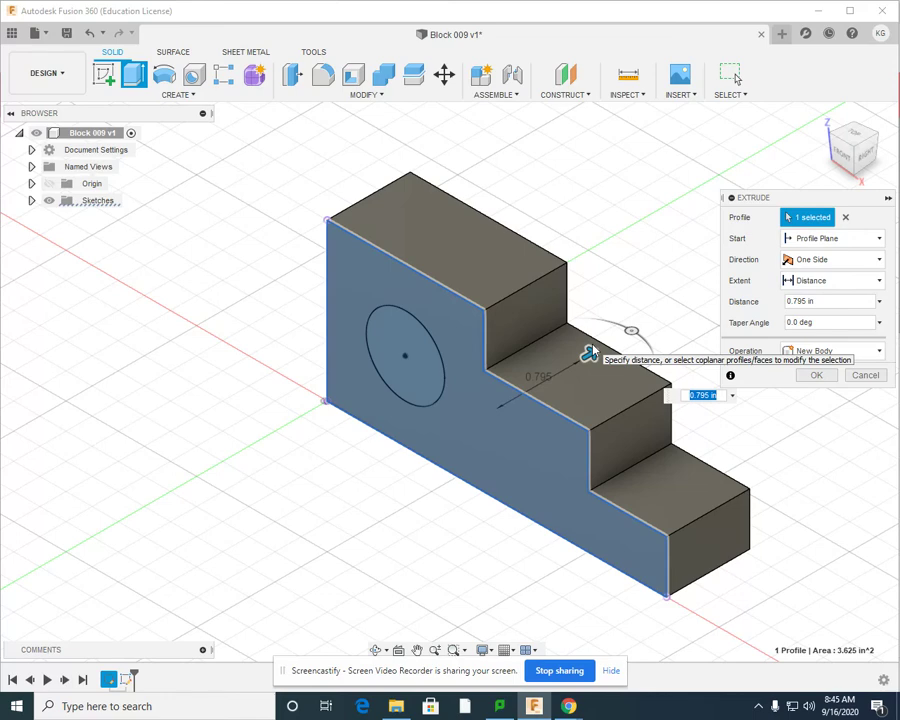
left_click_drag(839, 301, 719, 302)
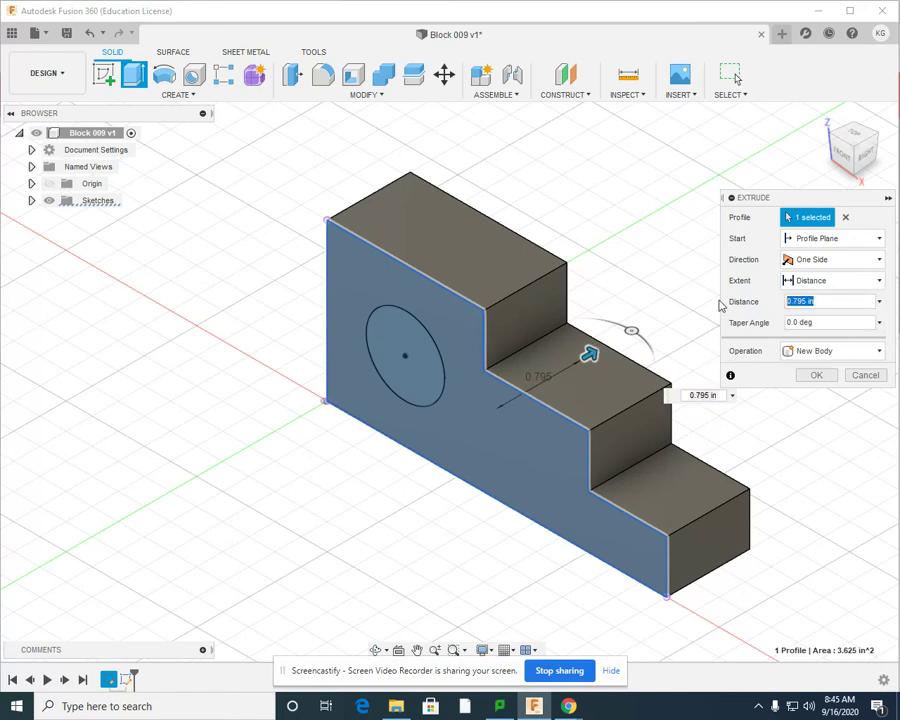
type("1.5")
key("Return")
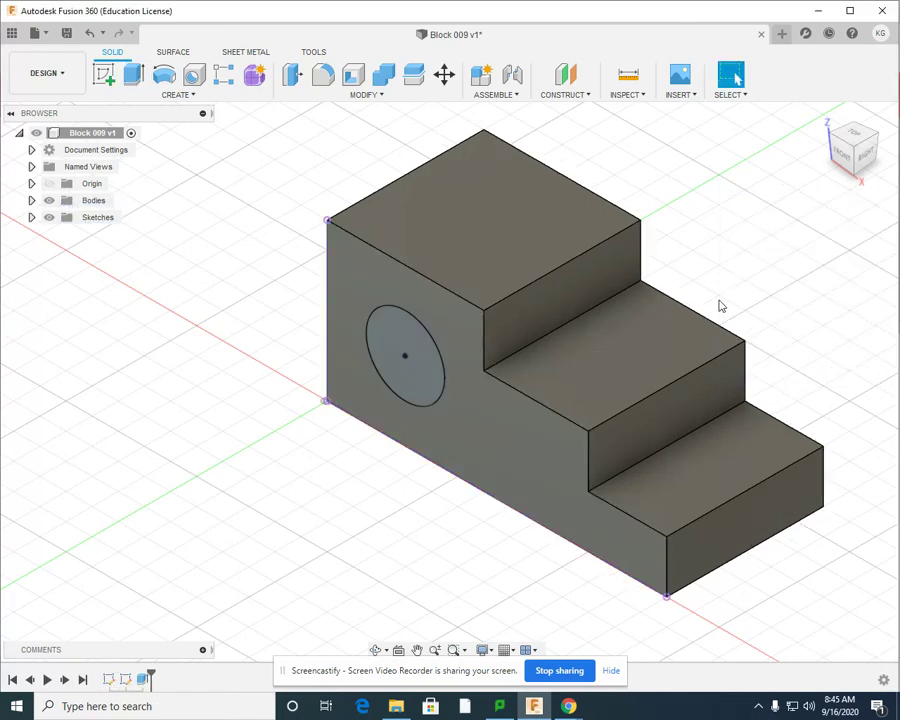
Extrude the circle 1.5 in as a cut through the tallest part of the stepped block.
middle_click_drag(752, 281, 677, 300)
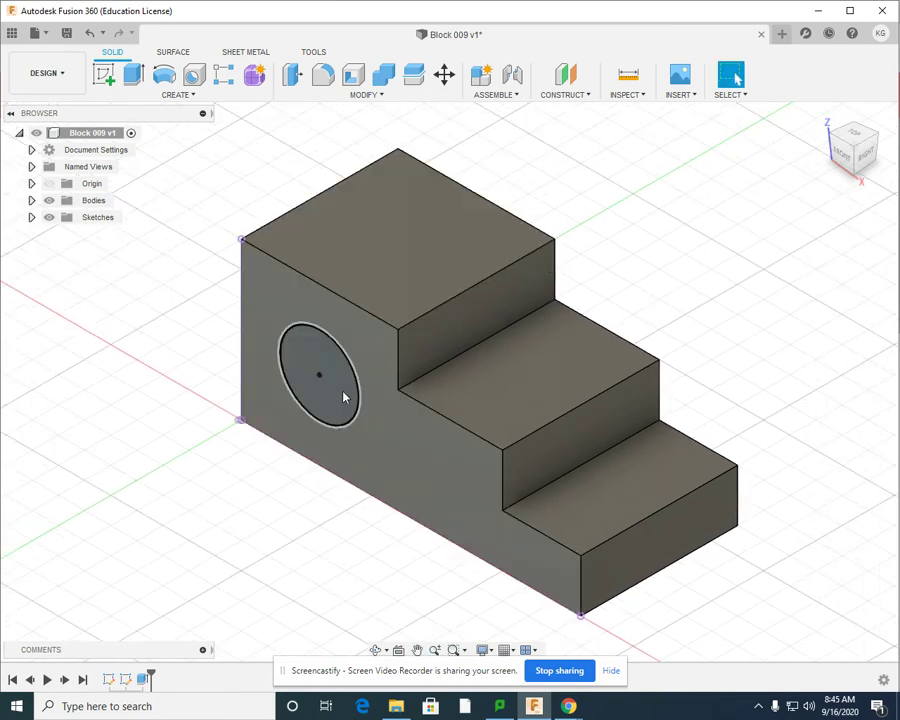
left_click(133, 74)
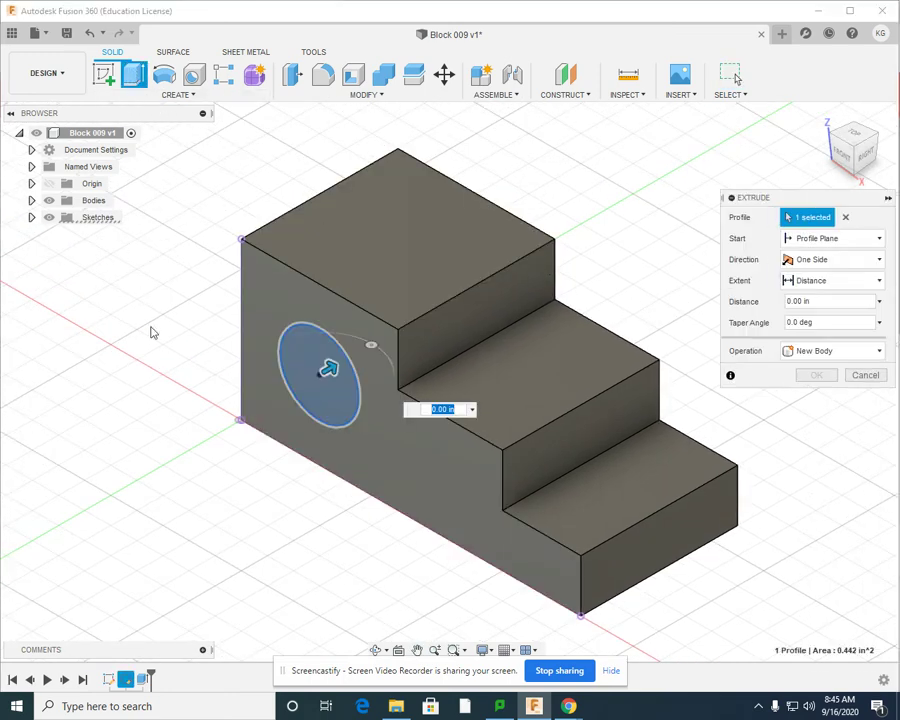
left_click(324, 374)
left_click(324, 368)
left_click_drag(327, 368, 382, 338)
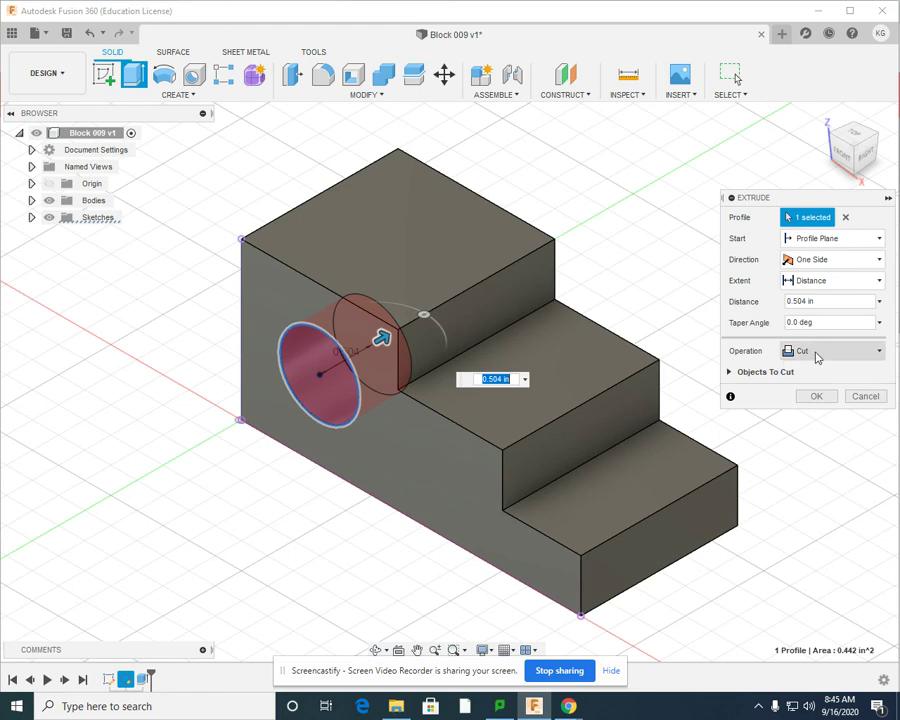
left_click(818, 301)
type("1.5")
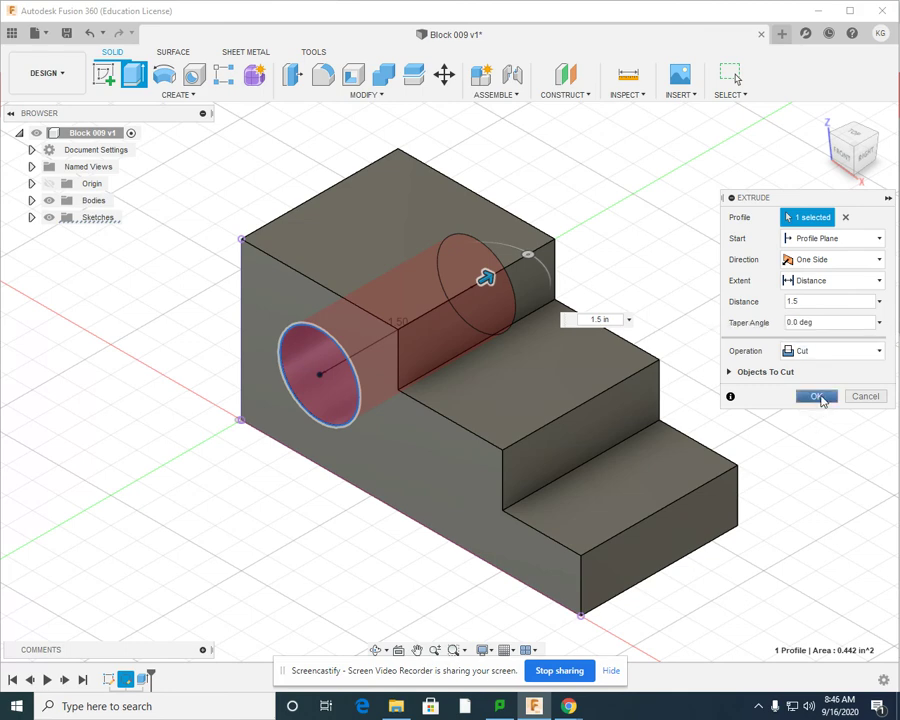
left_click(817, 397)
Inspect the stepped block and its through hole from several angles, ending in the home view.
scroll(765, 520, "down", 1)
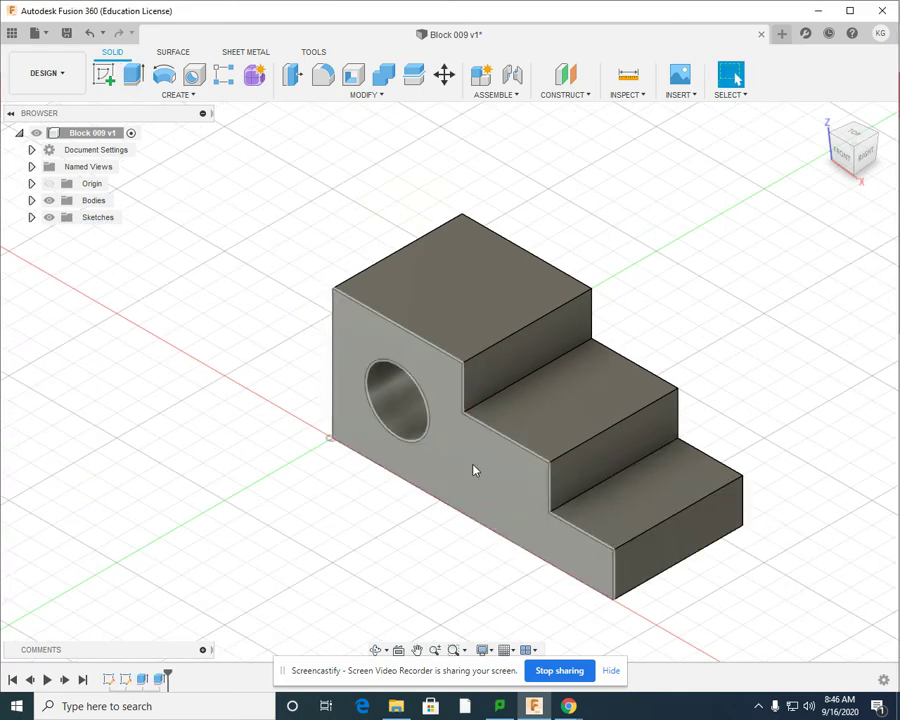
left_click(375, 651)
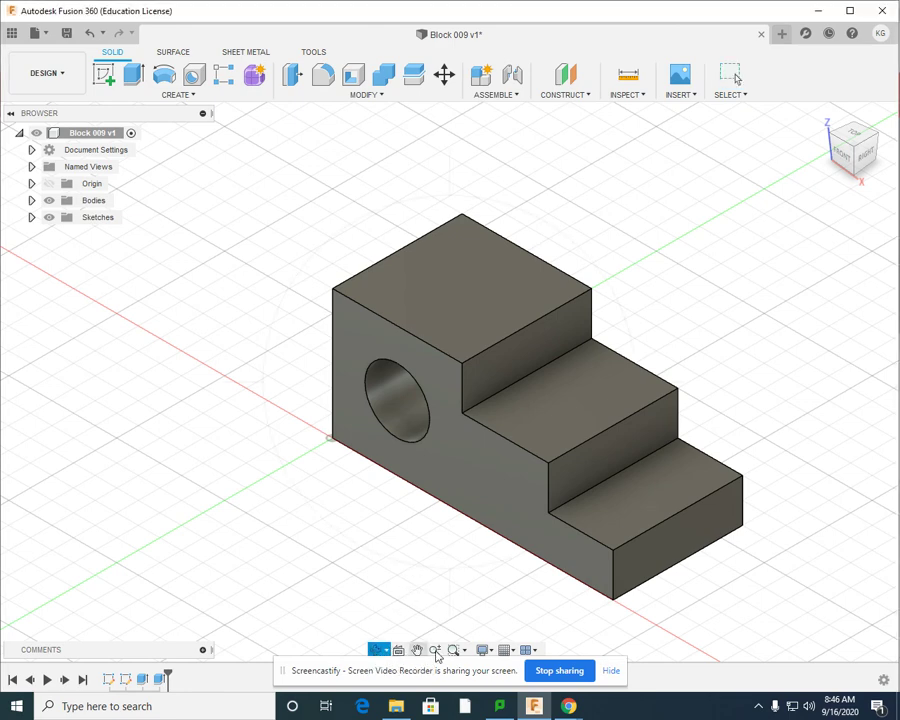
left_click_drag(408, 546, 432, 531)
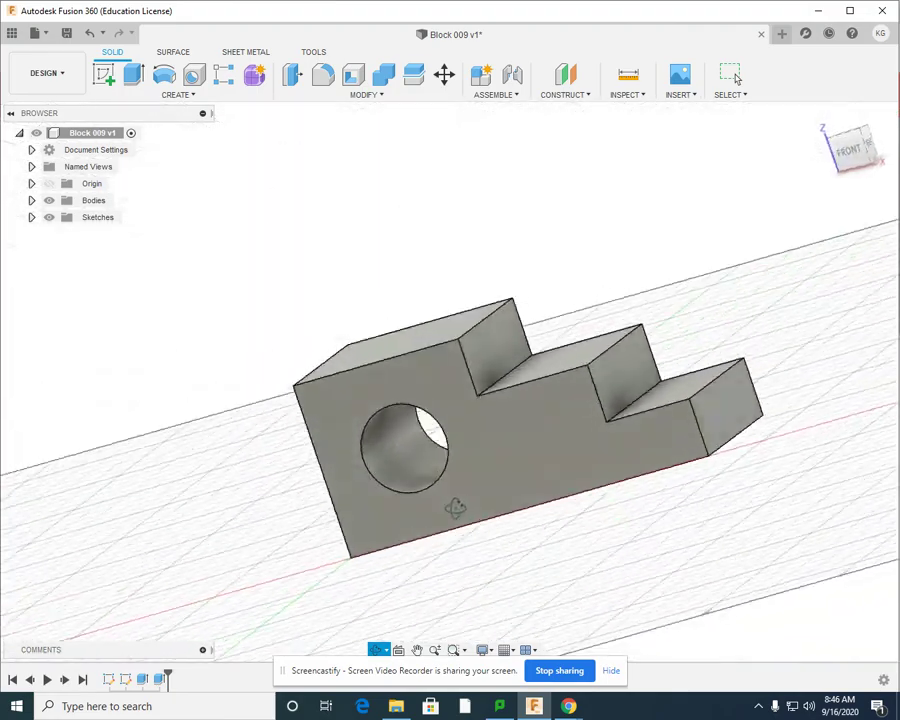
middle_click_drag(428, 530, 463, 354, "shift")
middle_click_drag(562, 369, 412, 410, "shift")
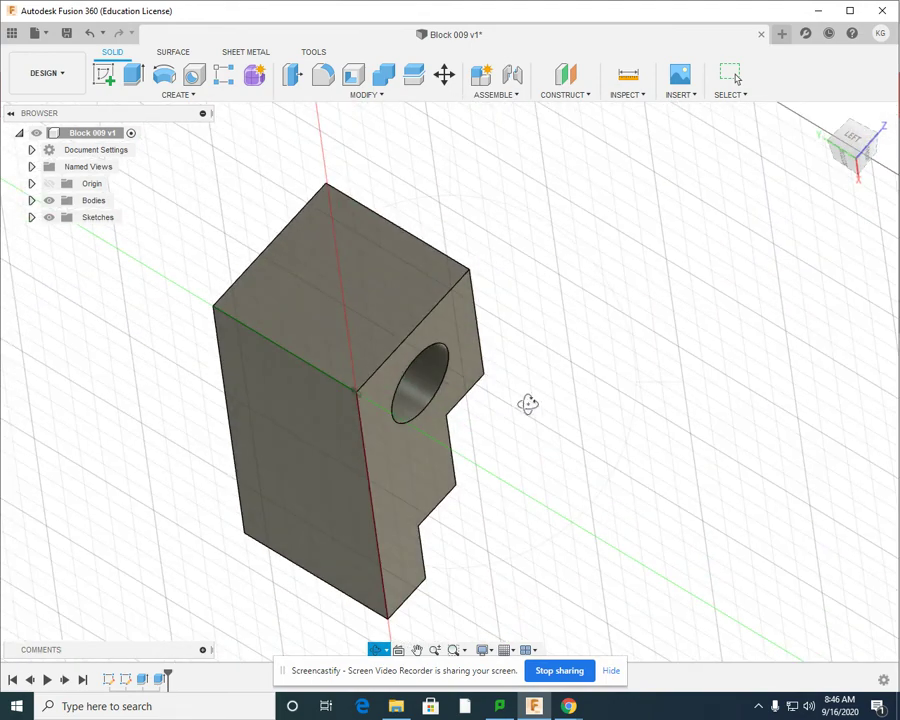
middle_click_drag(395, 620, 663, 442, "shift")
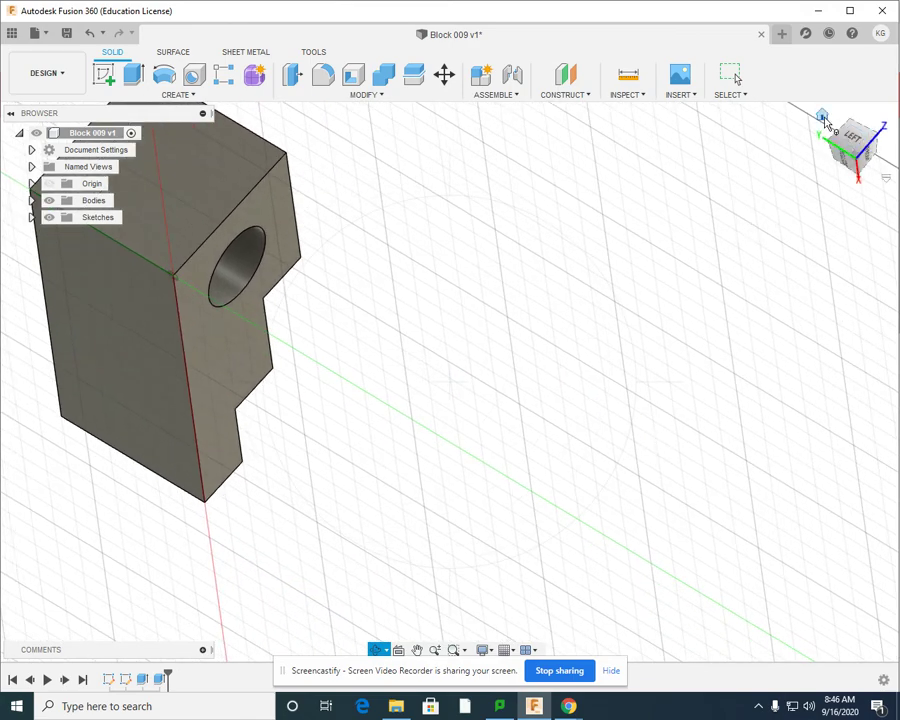
left_click(822, 116)
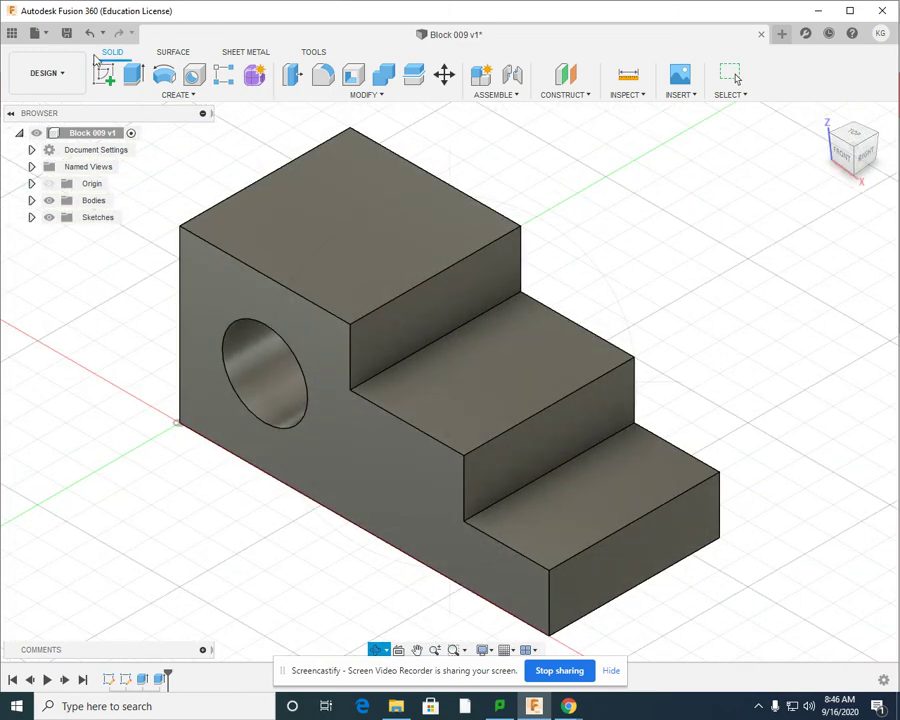
Save the design as Block 009 in the MY COURSE FILES location.
left_click(45, 35)
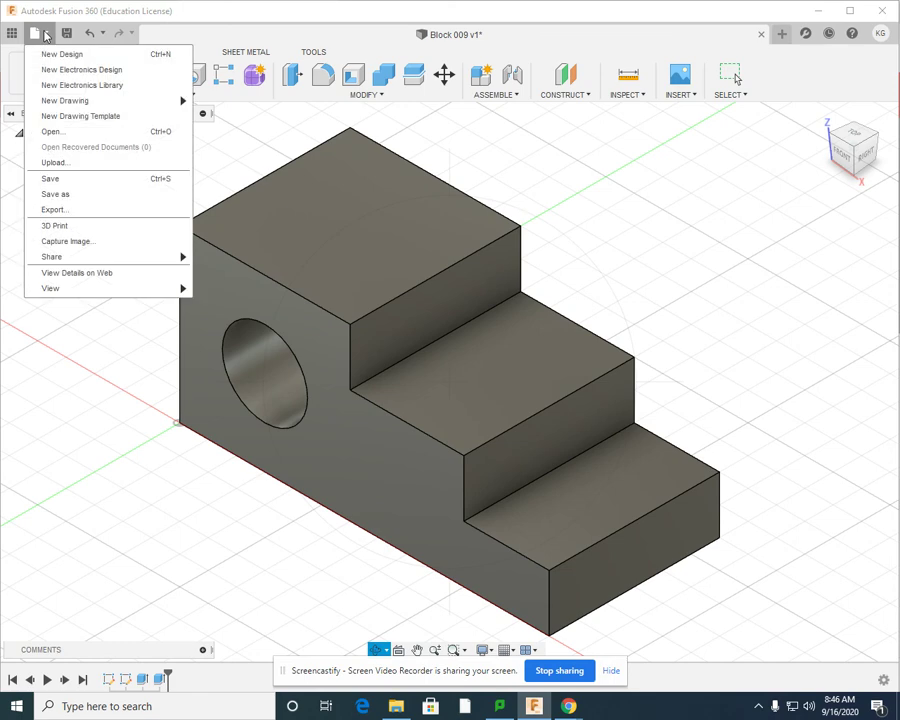
left_click(58, 194)
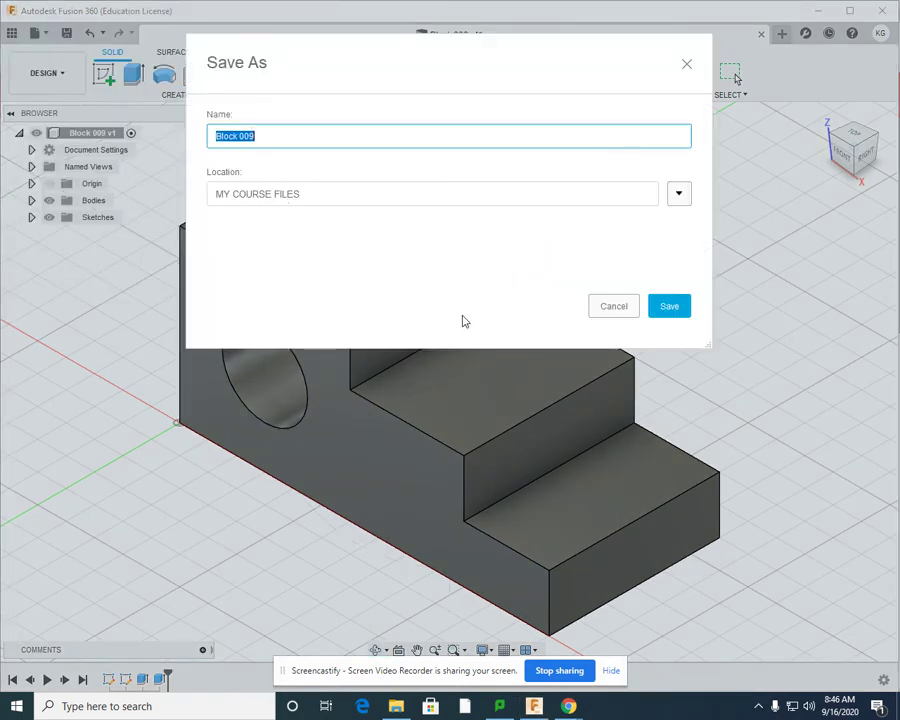
left_click(682, 310)
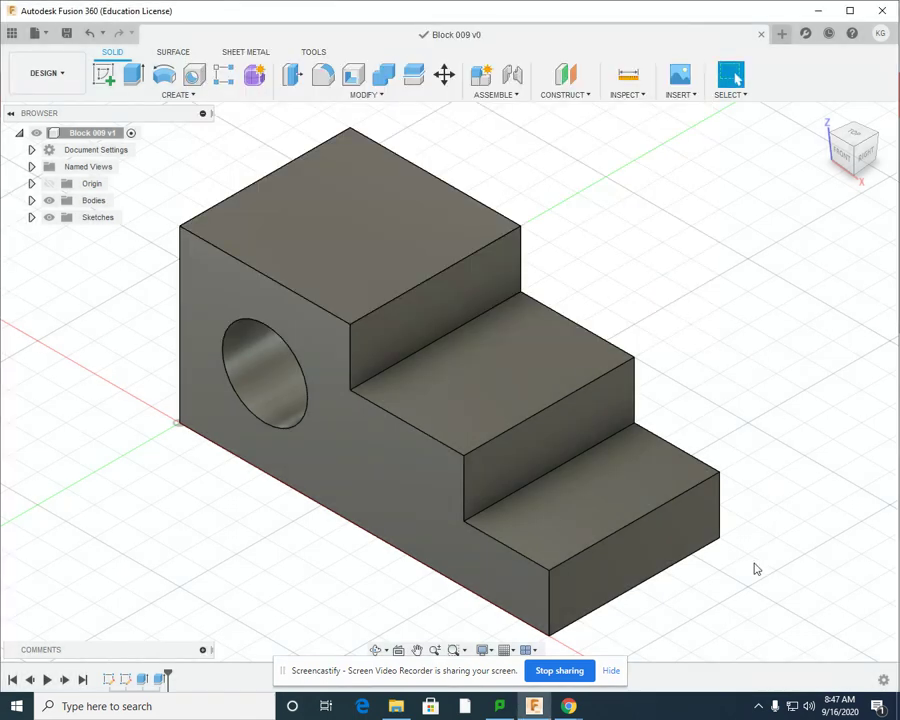